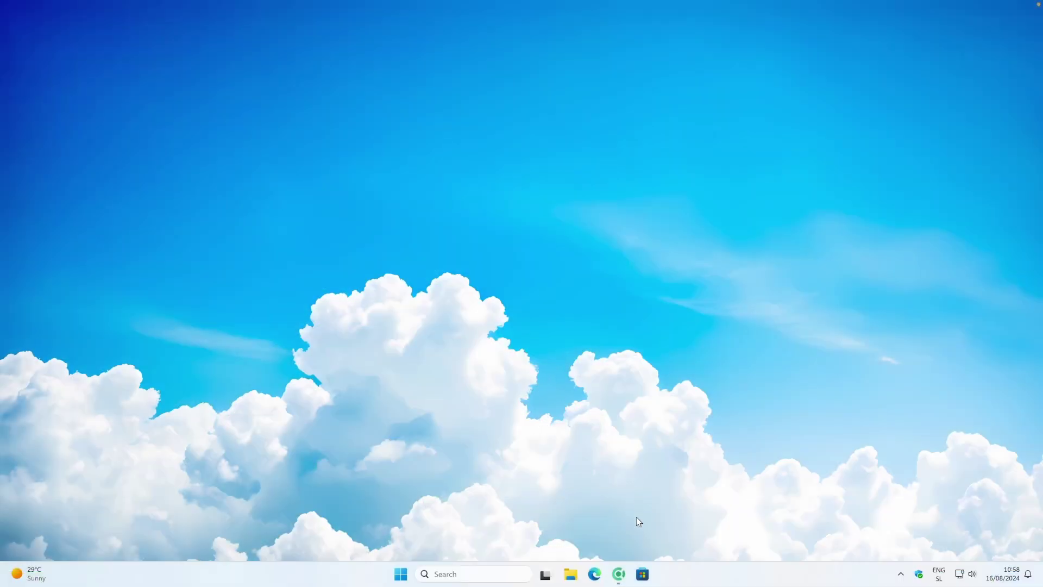
Search Google for 'retrobar' and open the RetroBar GitHub repository
click(620, 575)
click(500, 282)
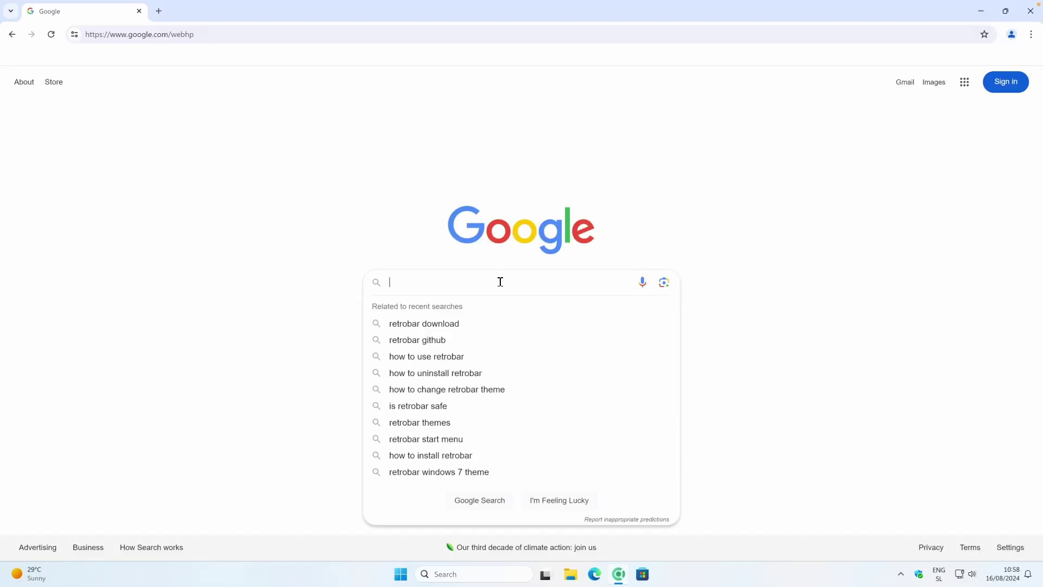
text(retrobar)
key(Return)
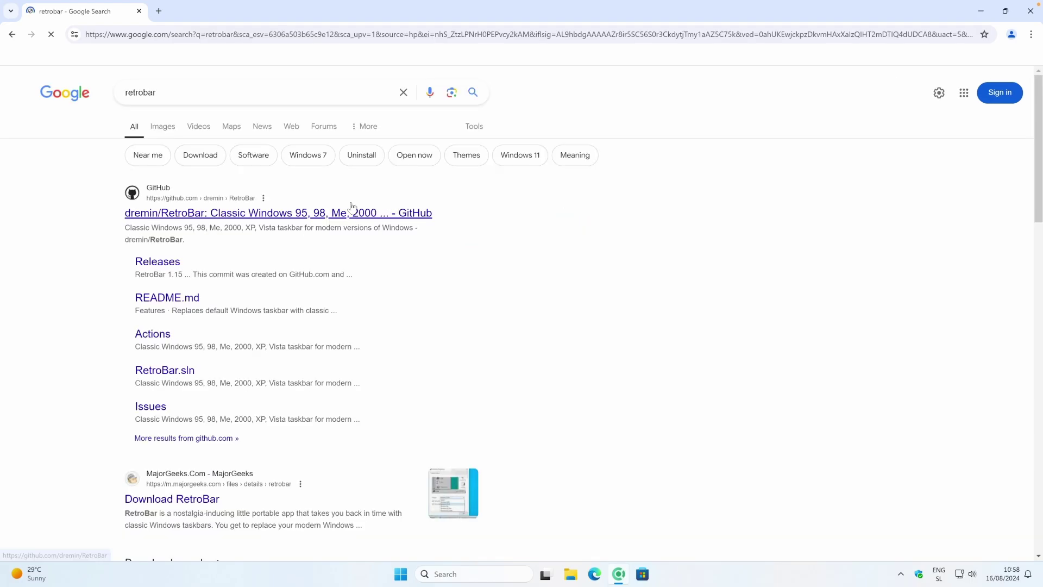
click(174, 205)
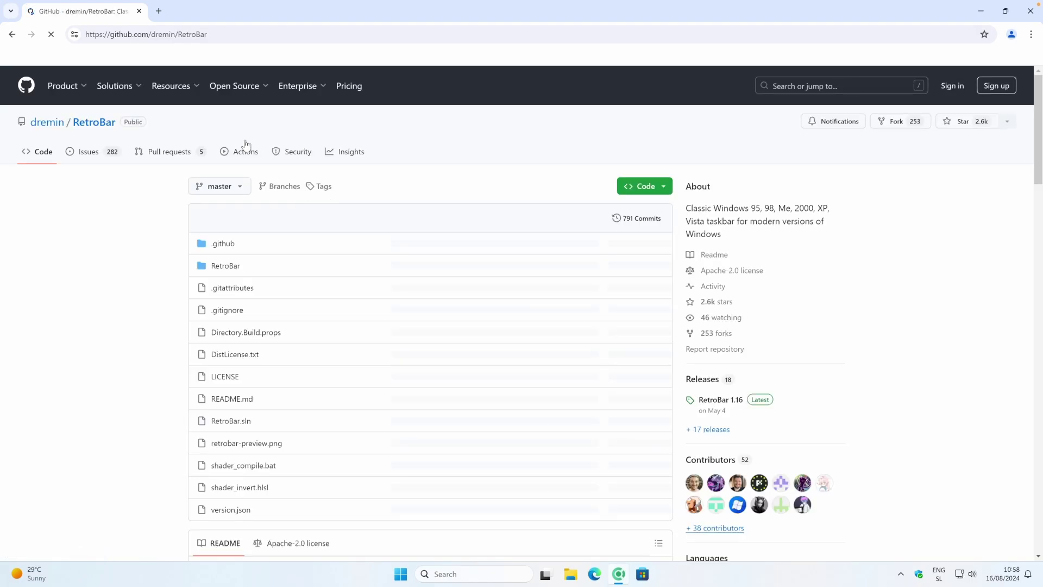
click(212, 34)
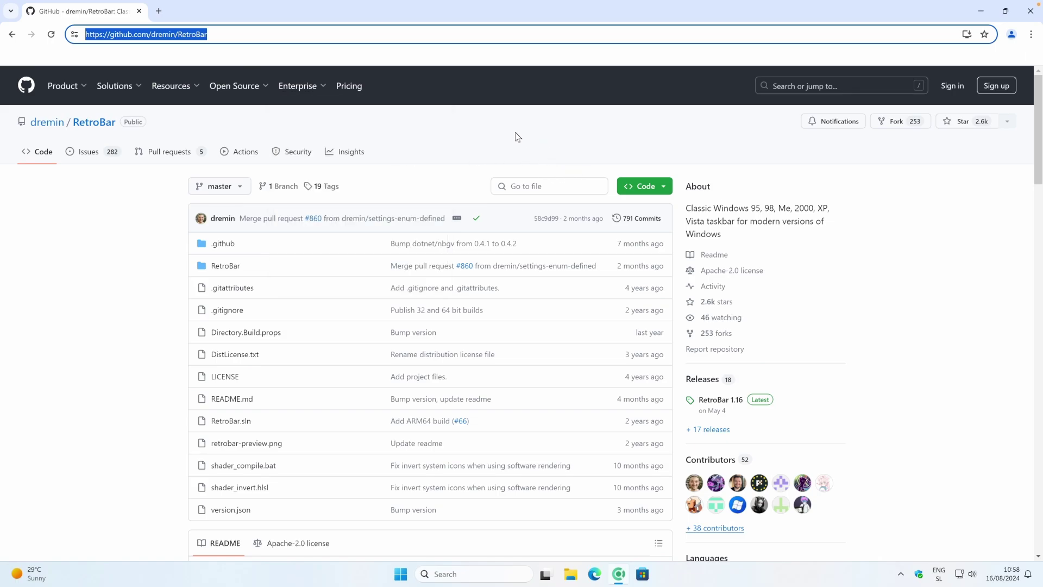
Go to the RetroBar releases page and scroll to the release assets
scroll(503, 138, down, 3)
click(706, 197)
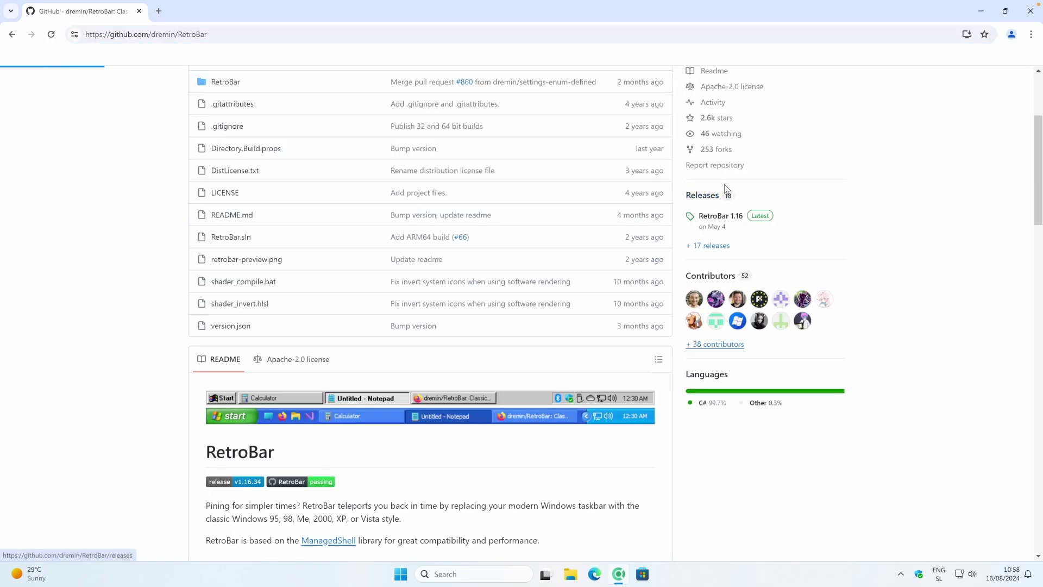
scroll(462, 227, down, 10)
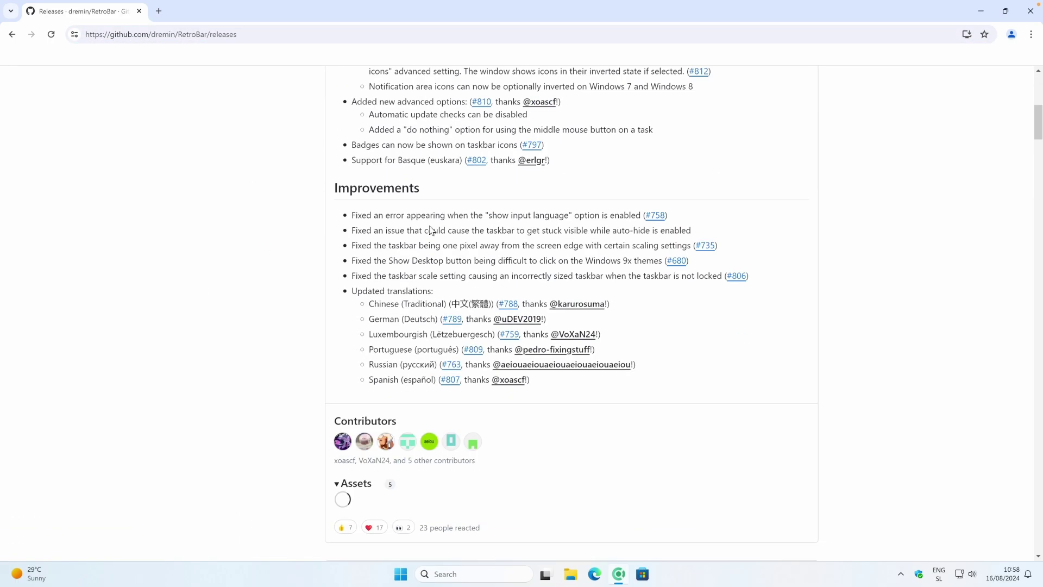
scroll(432, 225, down, 2)
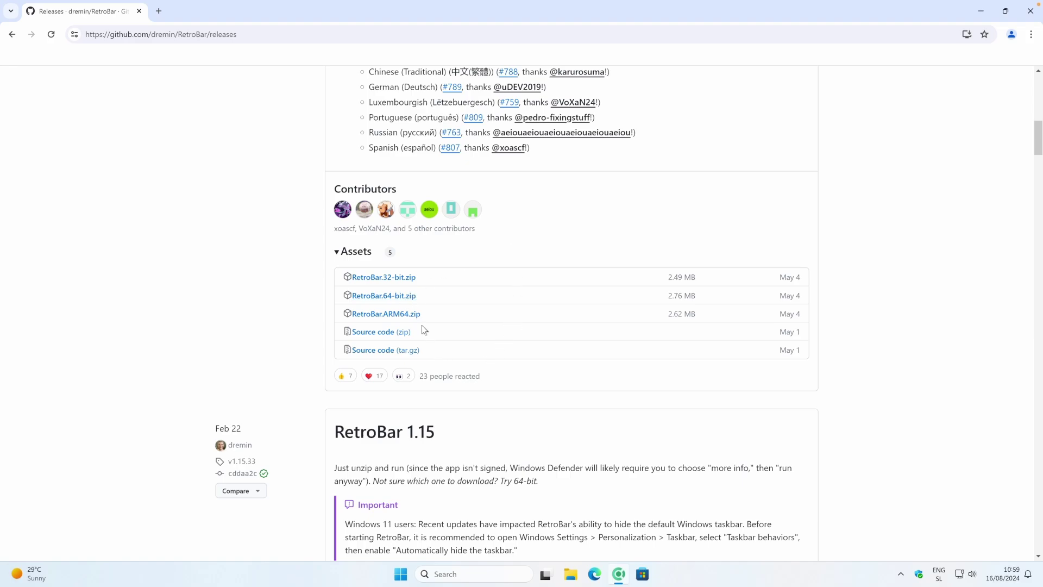
Download RetroBar.ARM64.zip and show the downloaded file in its folder
click(407, 316)
click(992, 37)
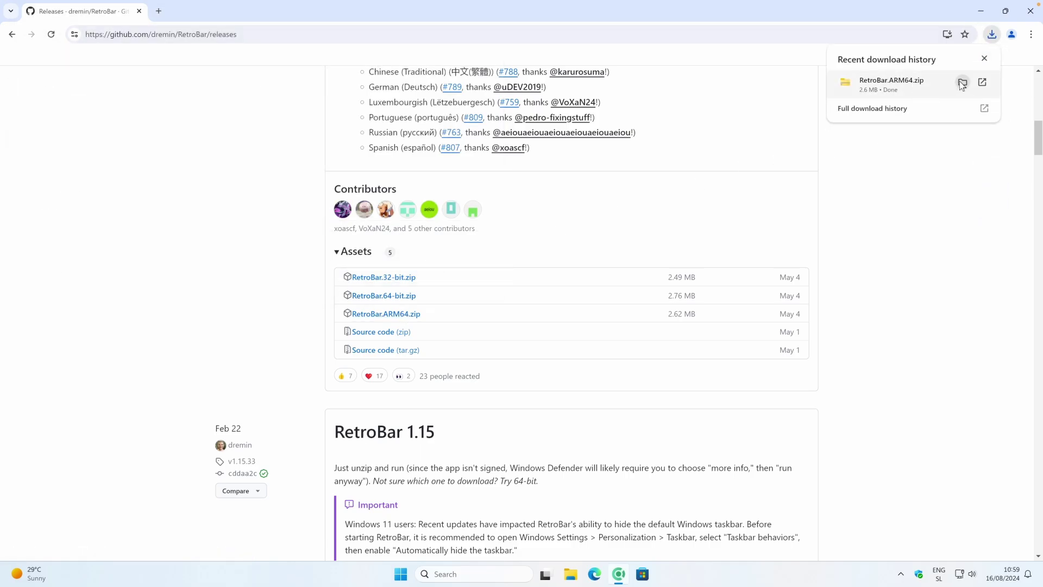
click(962, 83)
Unblock the RetroBar.ARM64 zip in its Properties and apply the change
click(981, 11)
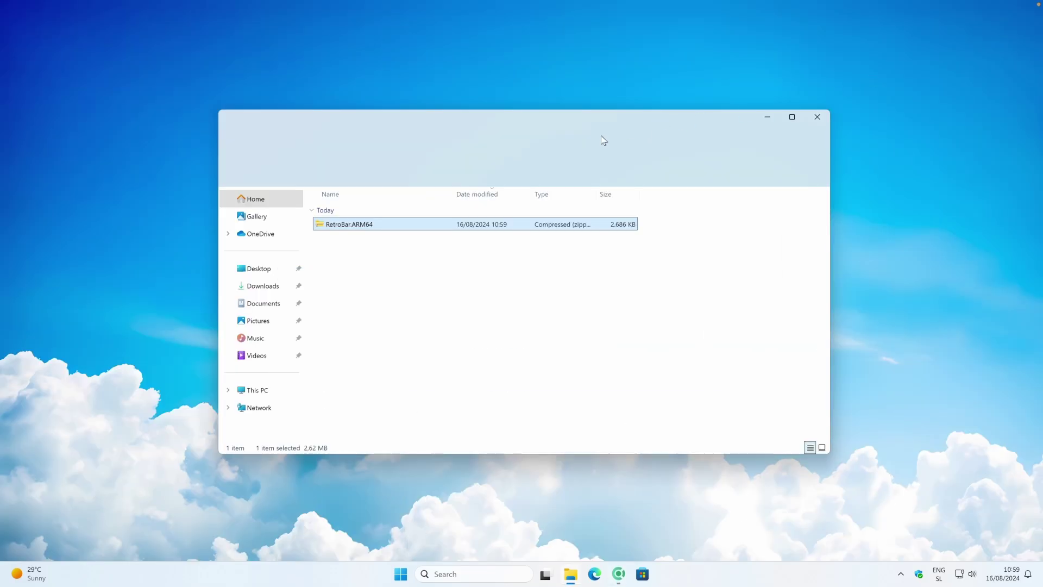
right_click(392, 229)
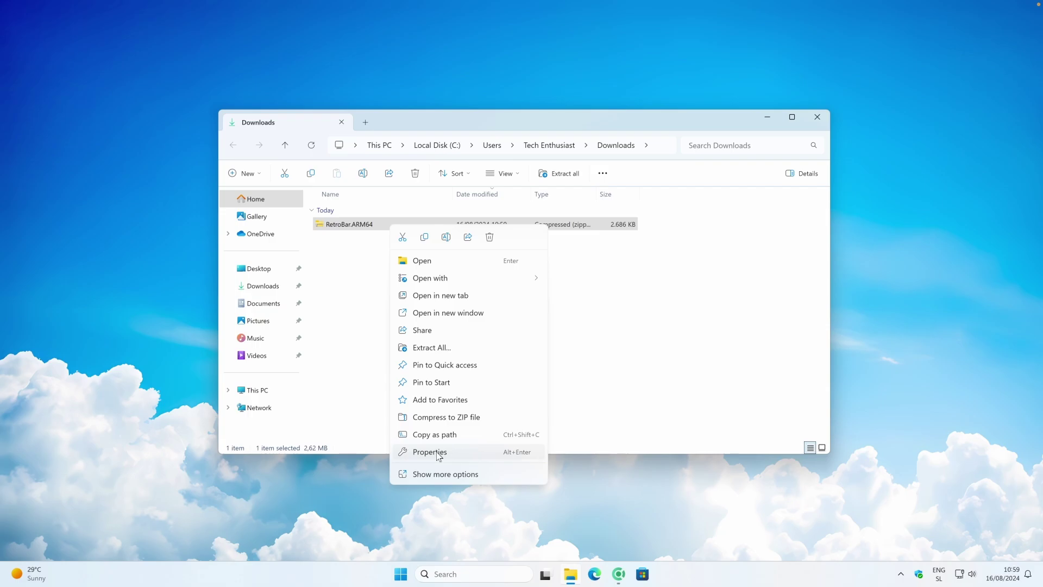
click(455, 455)
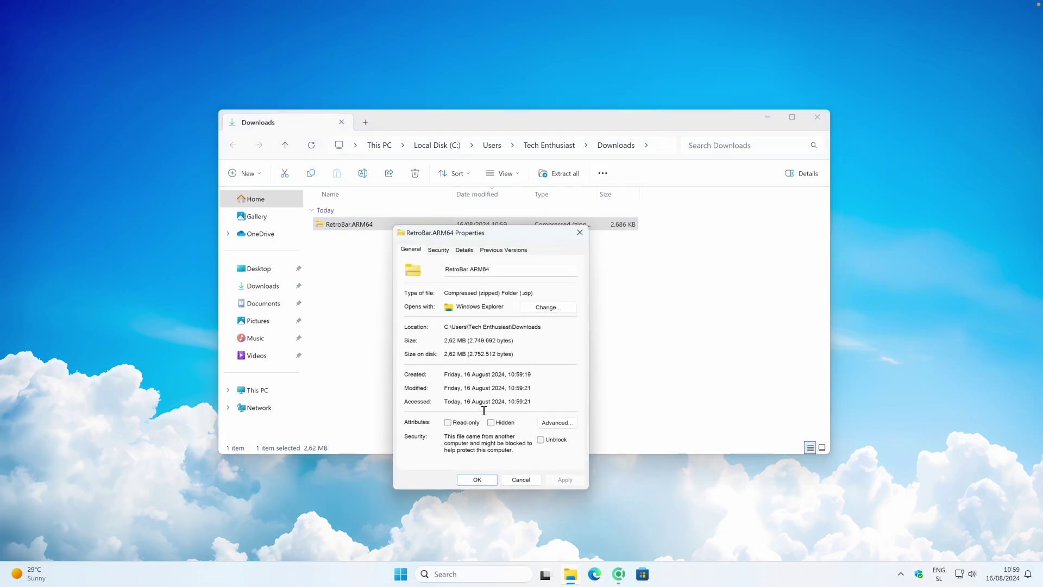
click(544, 443)
click(565, 479)
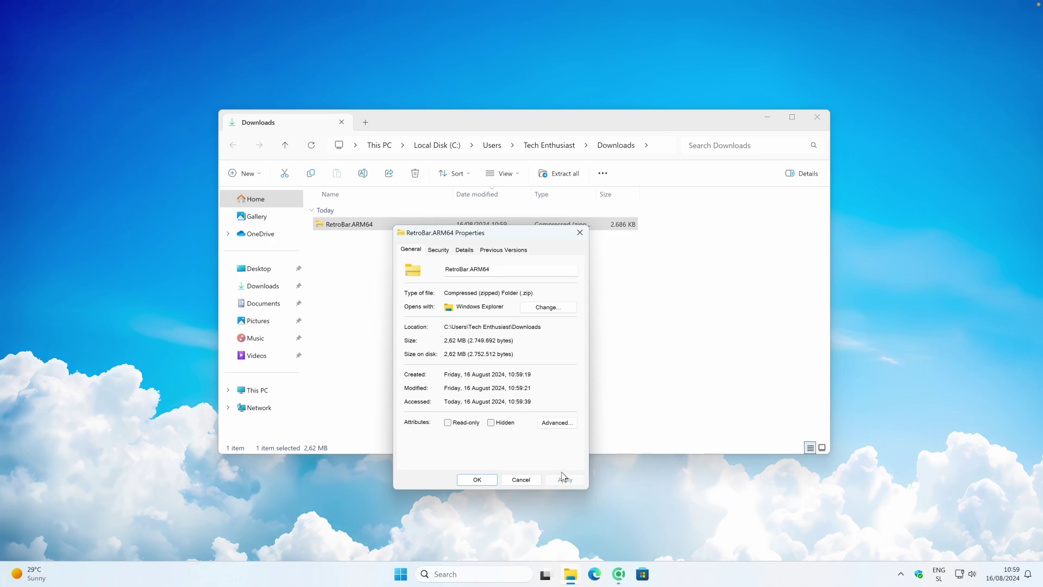
click(477, 480)
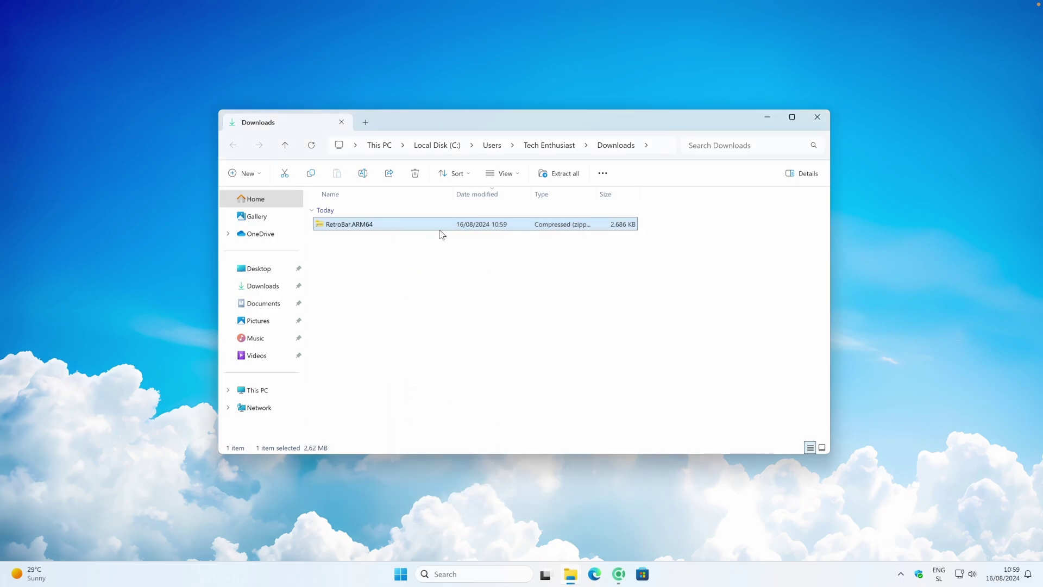
Extract the zip to a RetroBar.ARM64 folder in Downloads, then go to This PC
click(565, 174)
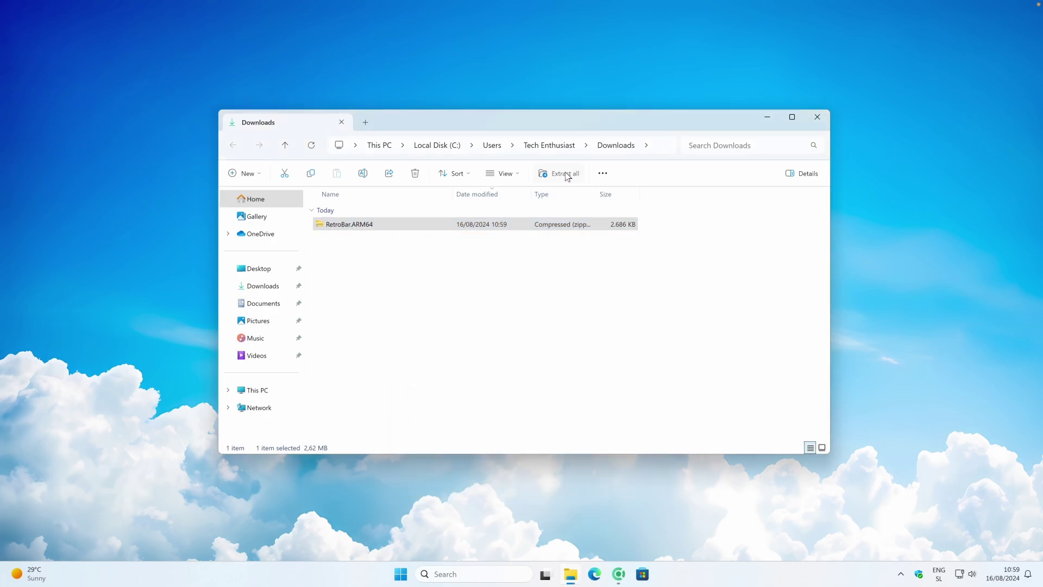
click(608, 396)
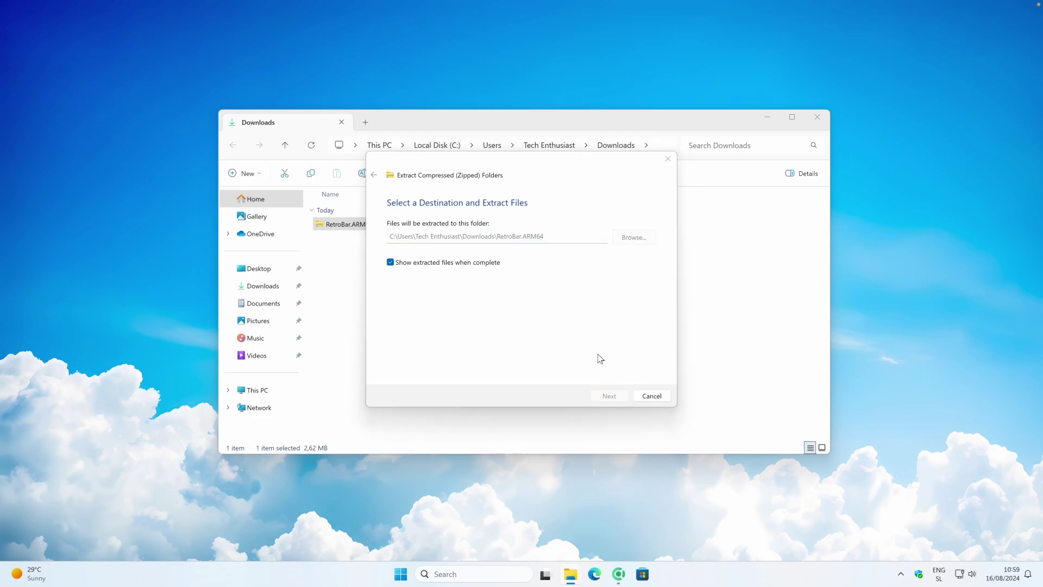
key(alt+F4)
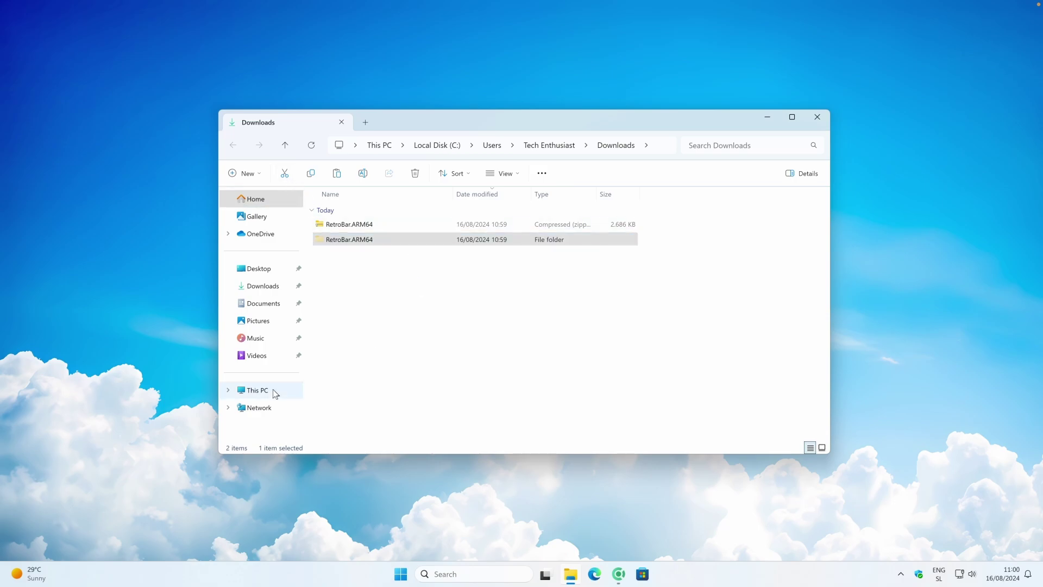
click(256, 390)
Paste the RetroBar.ARM64 folder into the root of Local Disk (C:)
double_click(392, 223)
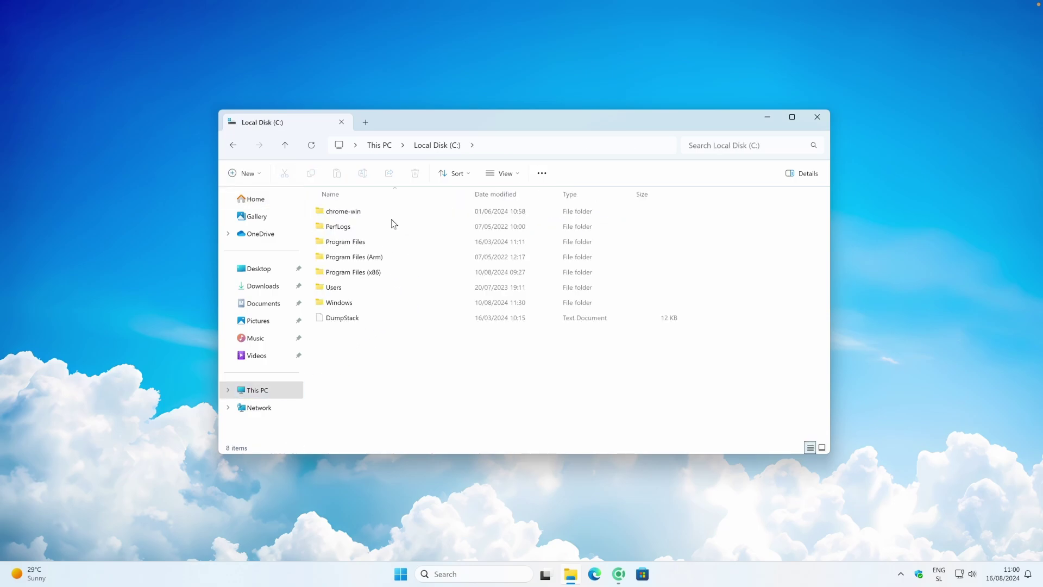
click(337, 173)
click(375, 365)
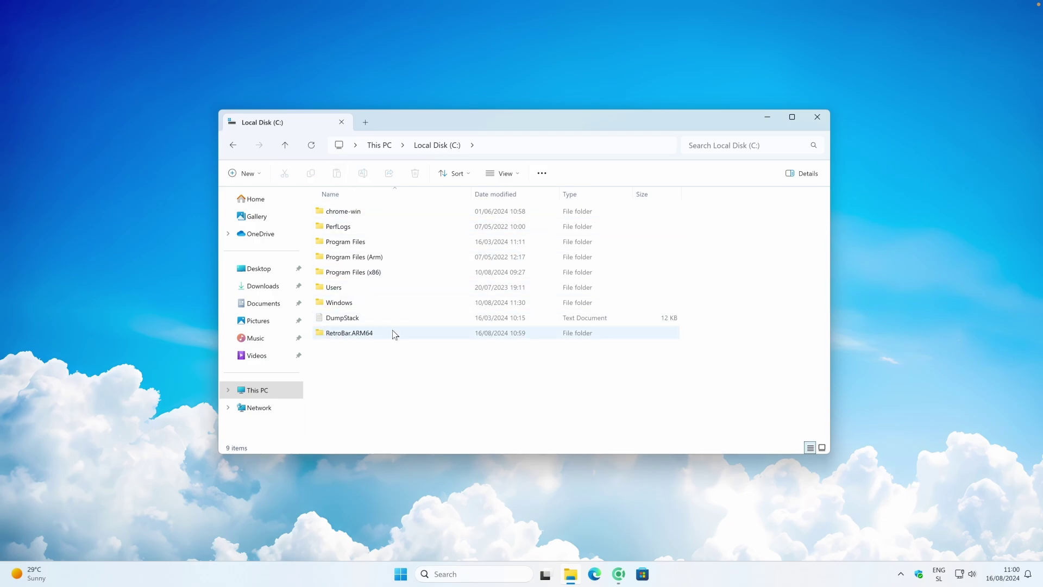
Run RetroBar.exe from the RetroBar.ARM64 folder on C:
double_click(374, 334)
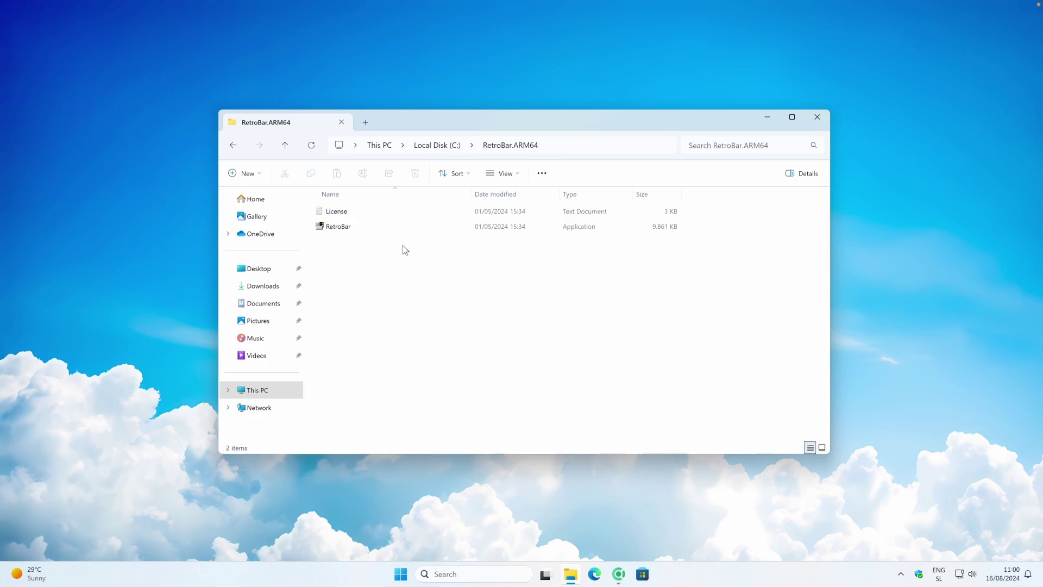
click(352, 228)
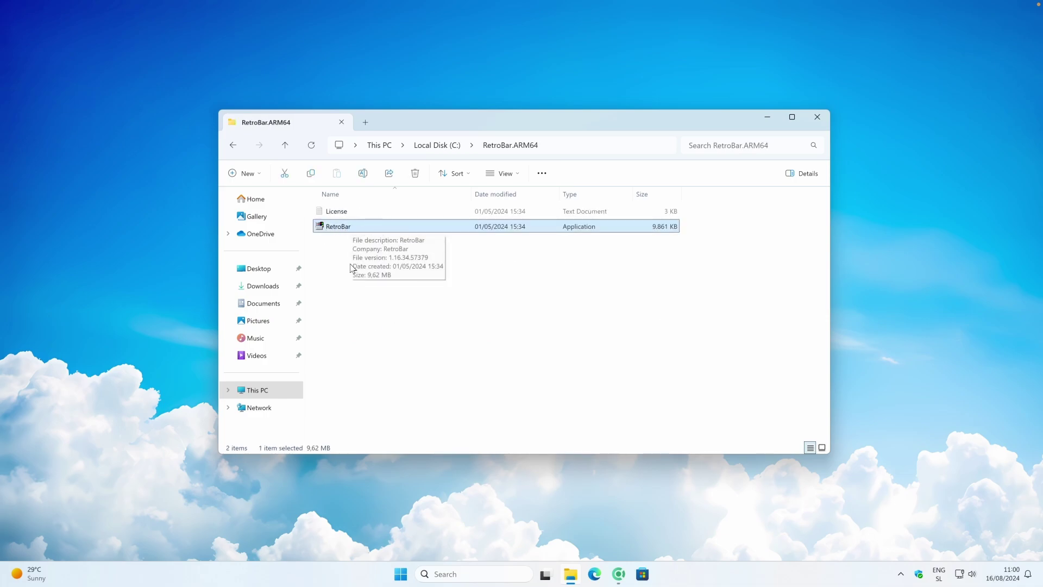
double_click(354, 227)
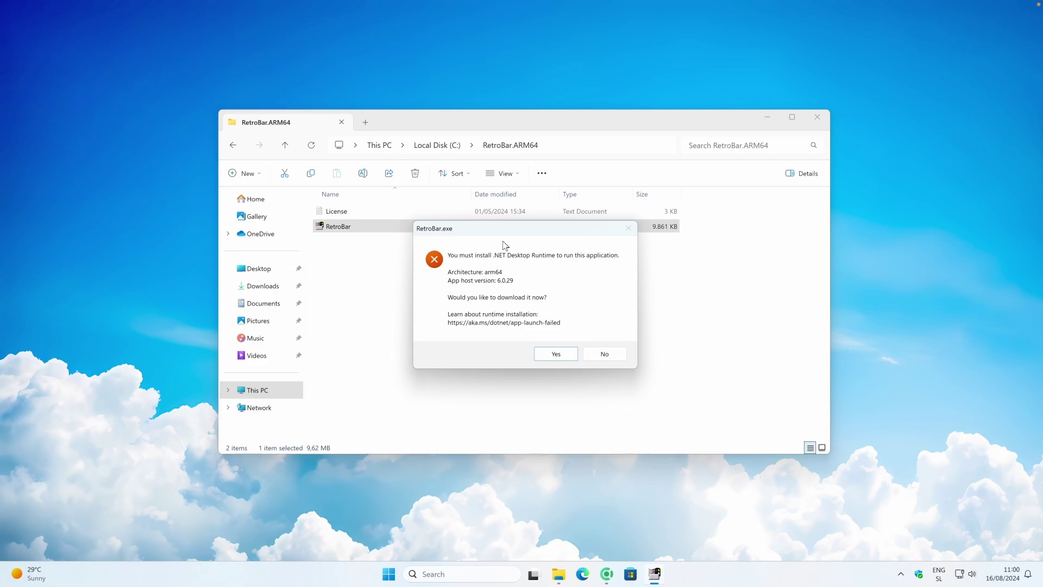
Download, save and install Windows Desktop Runtime 6.0.33 (arm64), then close the installer
click(557, 354)
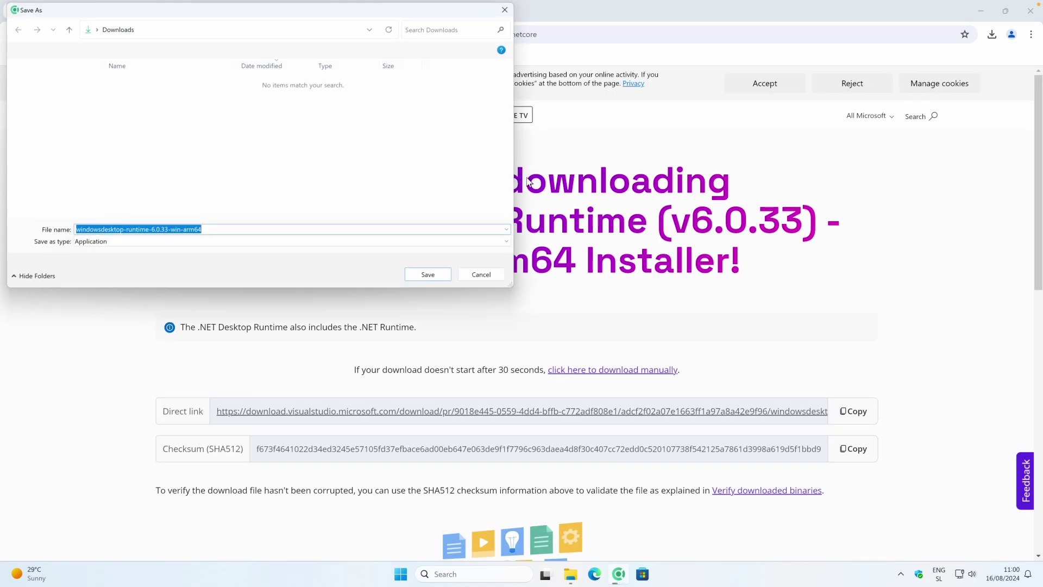
click(431, 275)
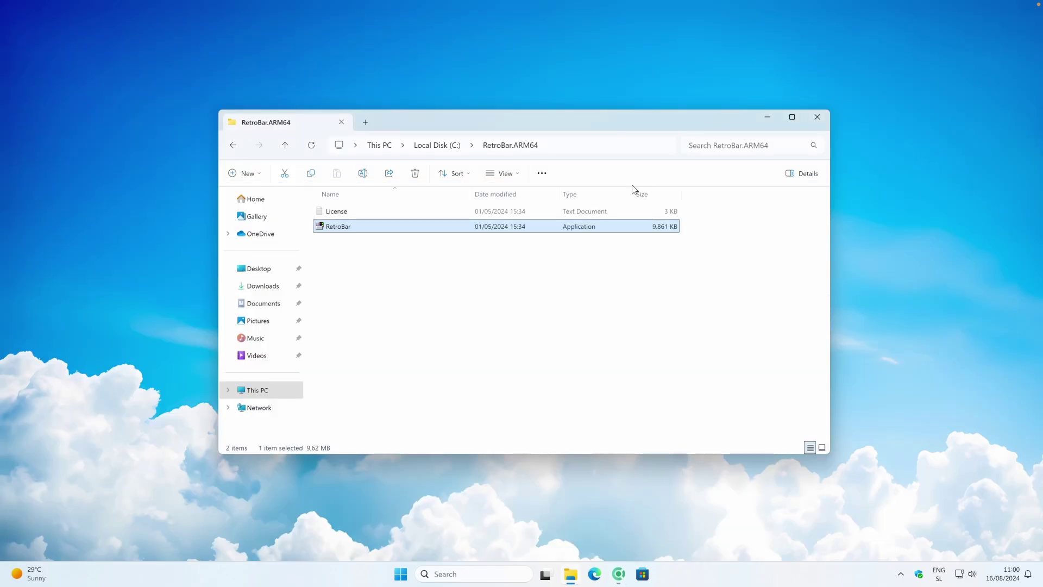
click(766, 118)
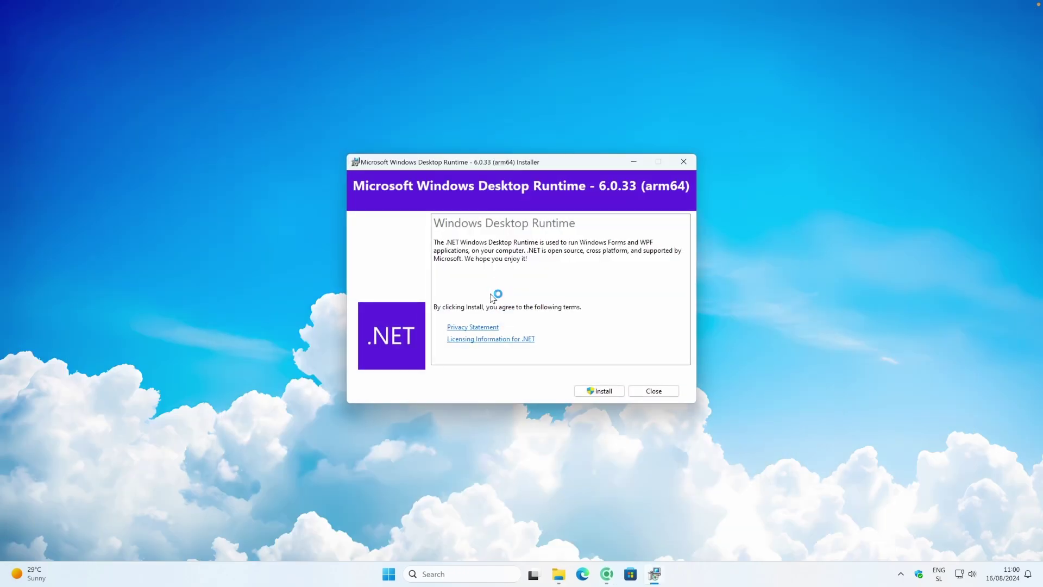
click(605, 392)
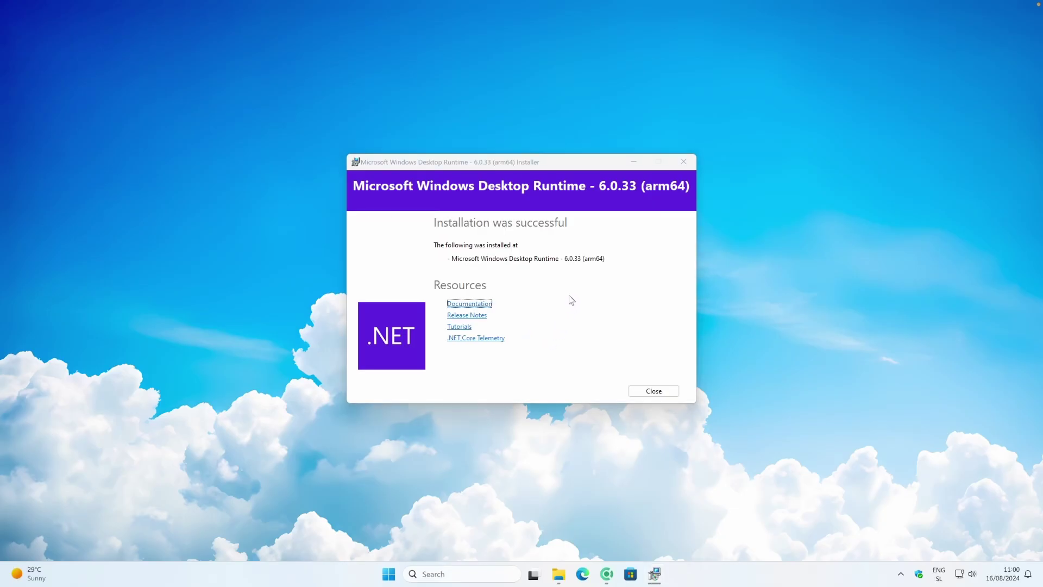
click(653, 391)
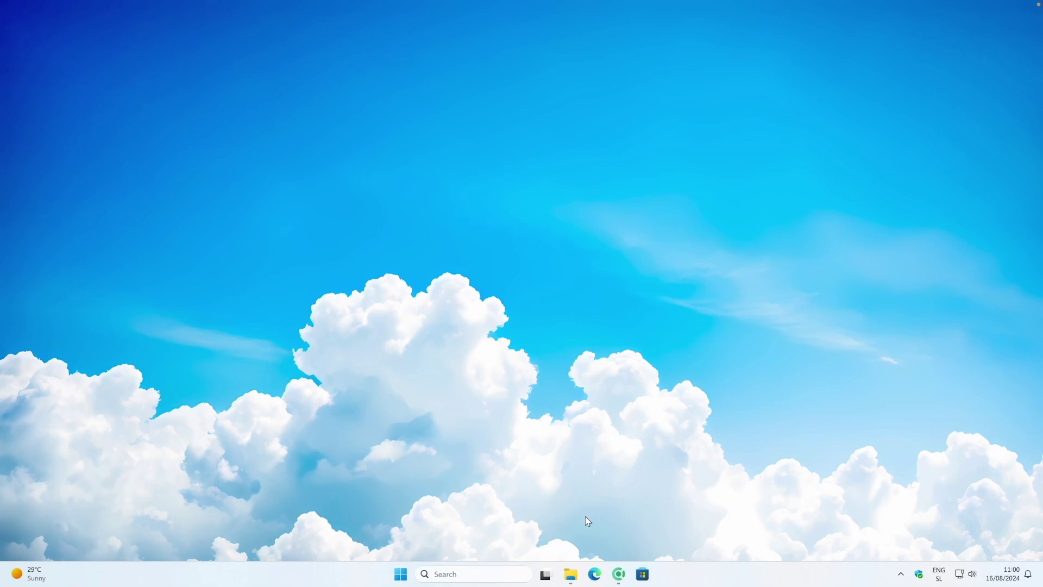
Reopen the RetroBar.ARM64 folder, start RetroBar, and minimize the folder window
click(570, 580)
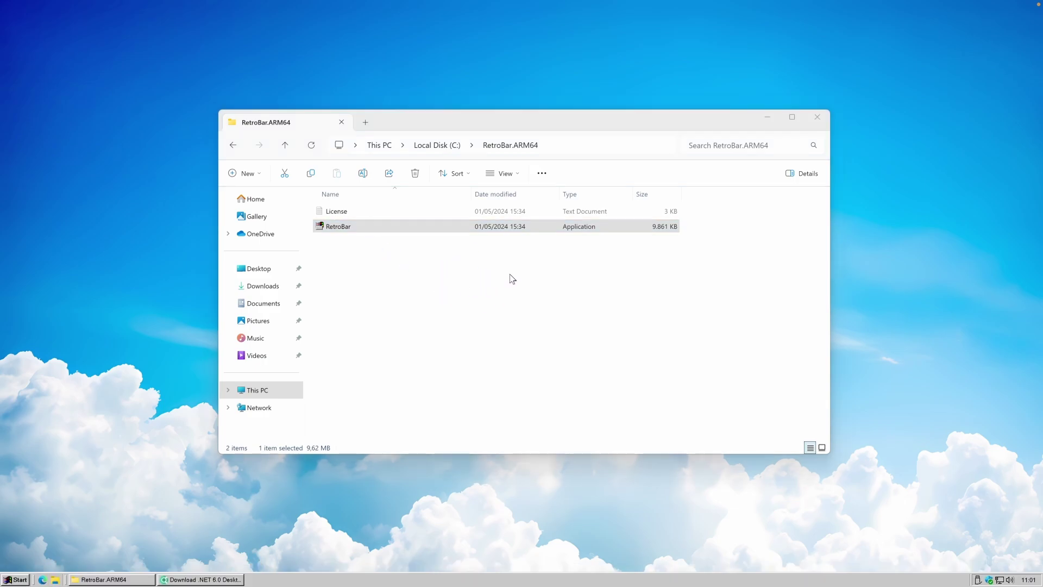
click(767, 117)
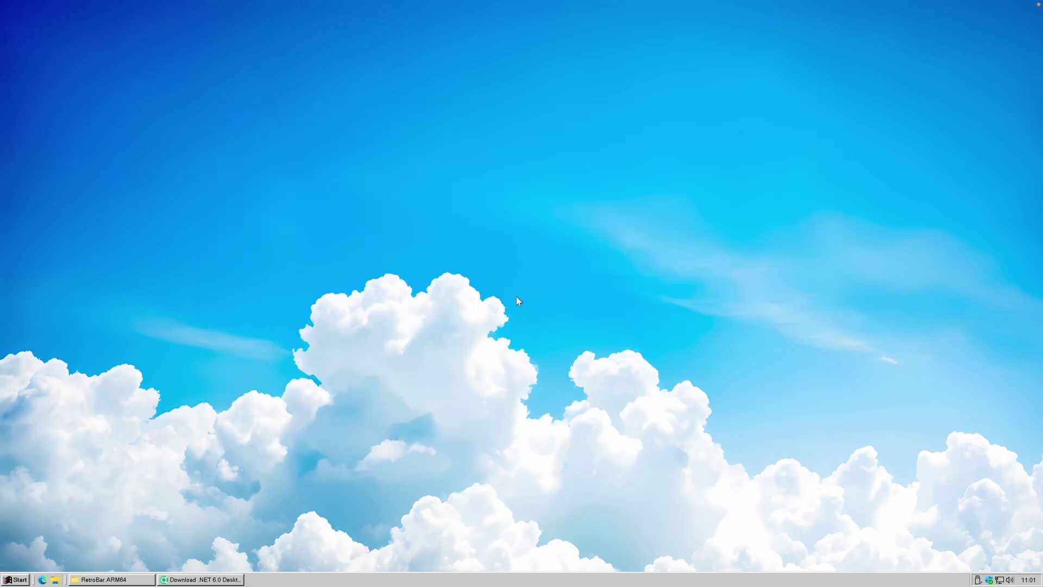
Open the Taskbar page under Personalization in Windows Settings
key(super)
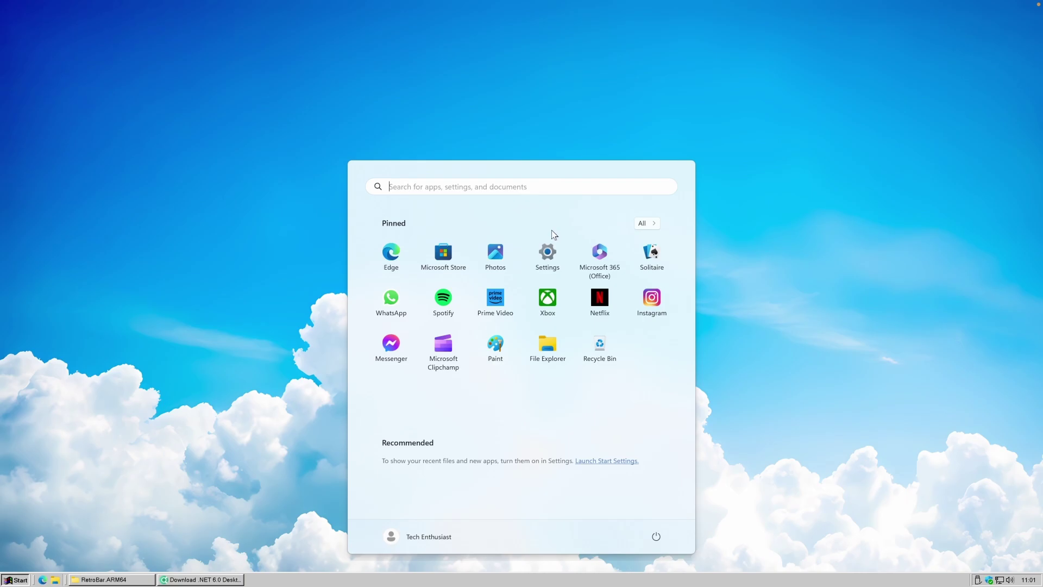
click(547, 254)
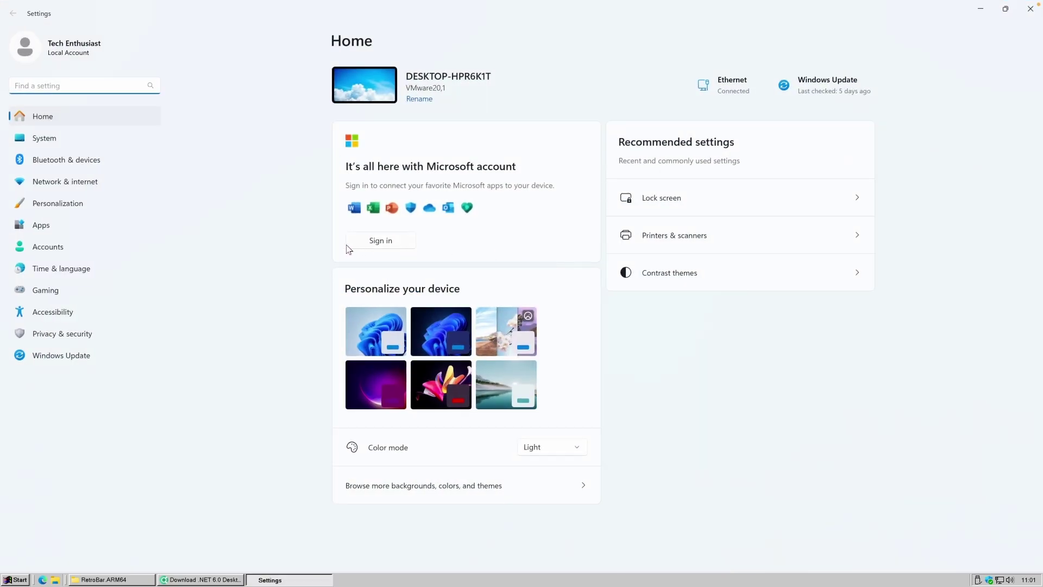
click(58, 204)
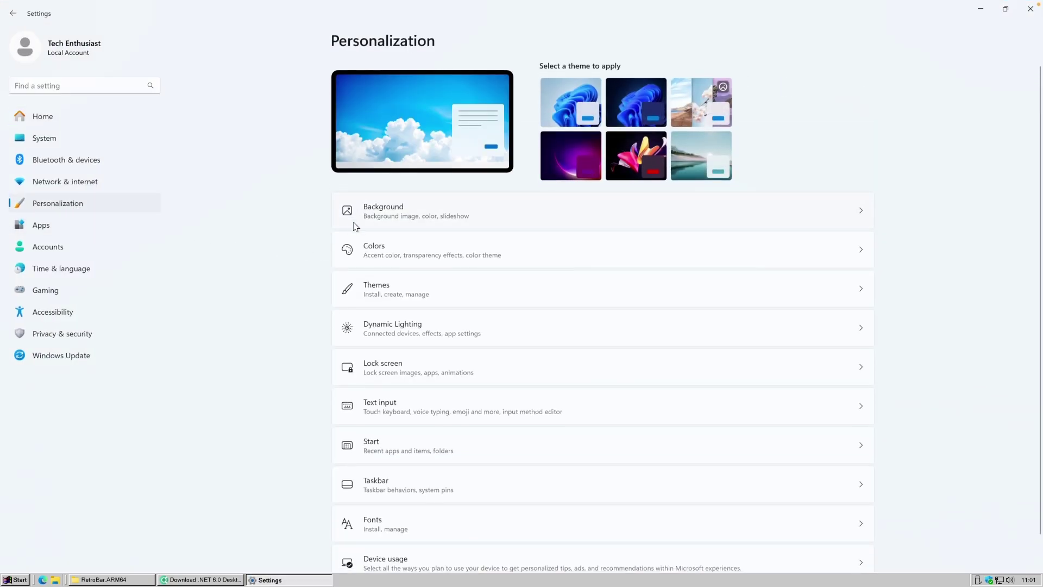
scroll(456, 263, down, 1)
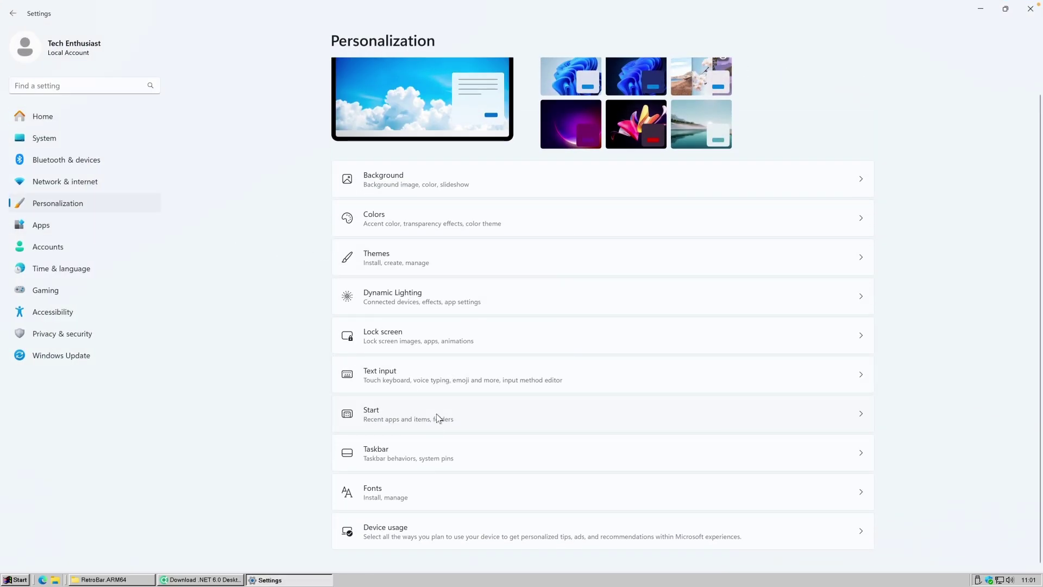
click(448, 452)
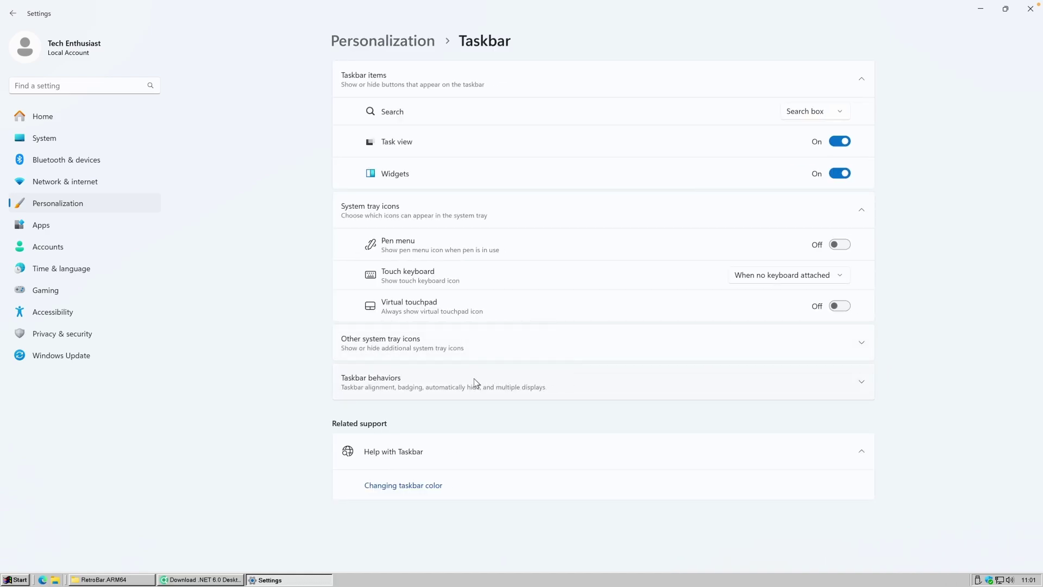
Set Taskbar alignment to Left, close Settings, and check the Start menu
click(395, 385)
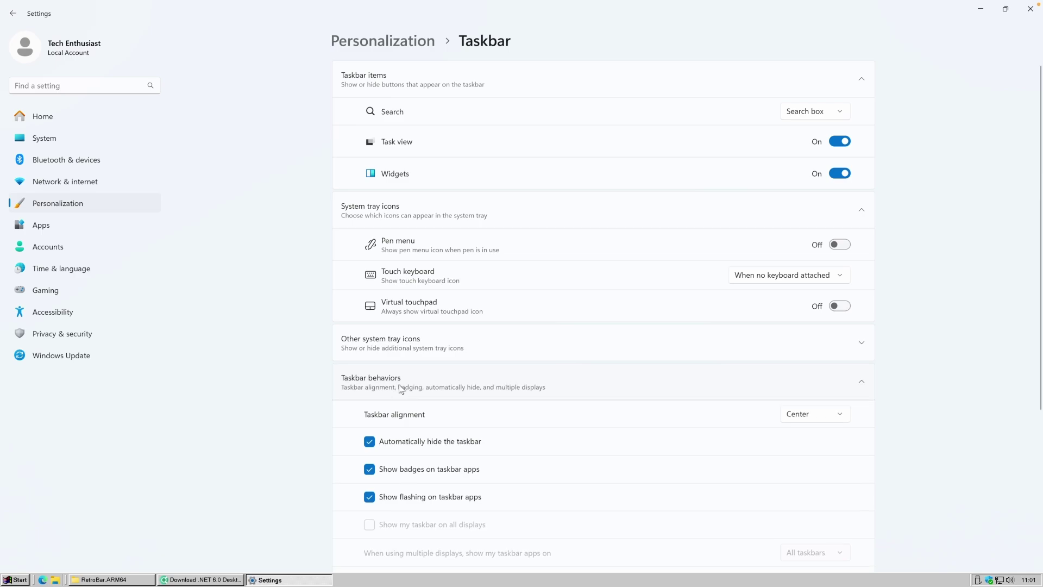
scroll(924, 375, down, 5)
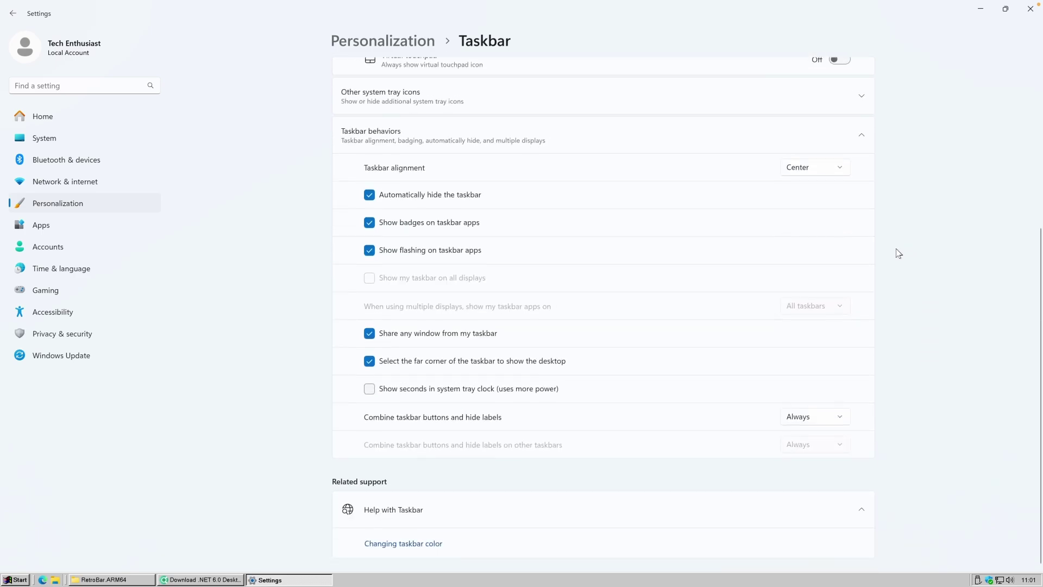
click(836, 171)
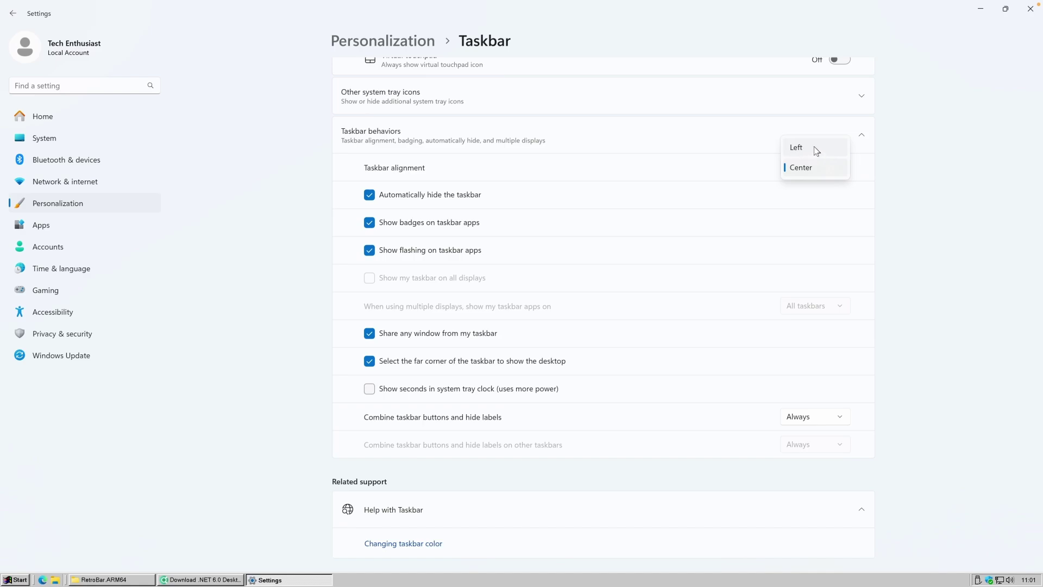
click(819, 151)
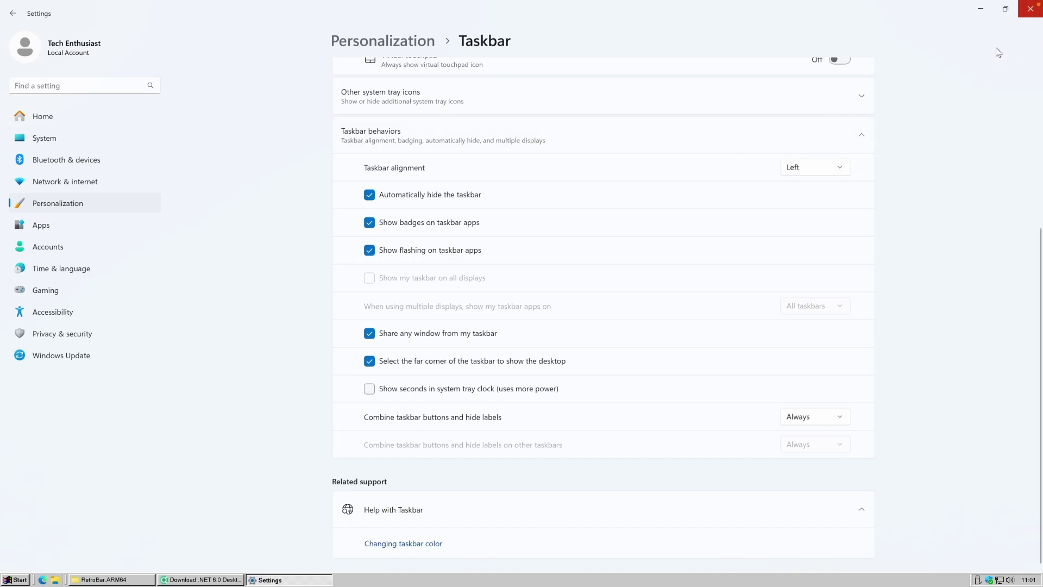
click(1030, 8)
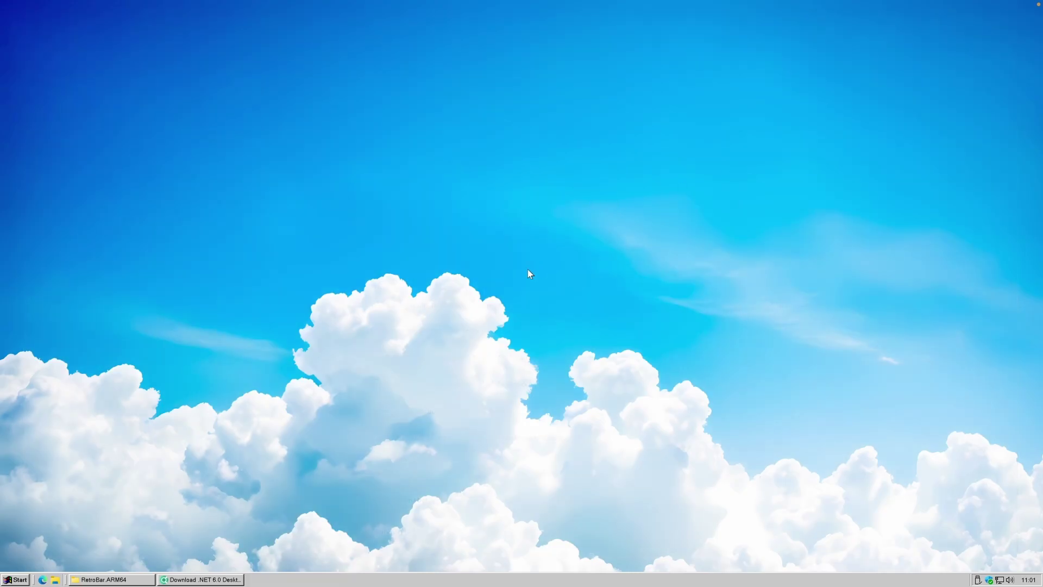
click(17, 581)
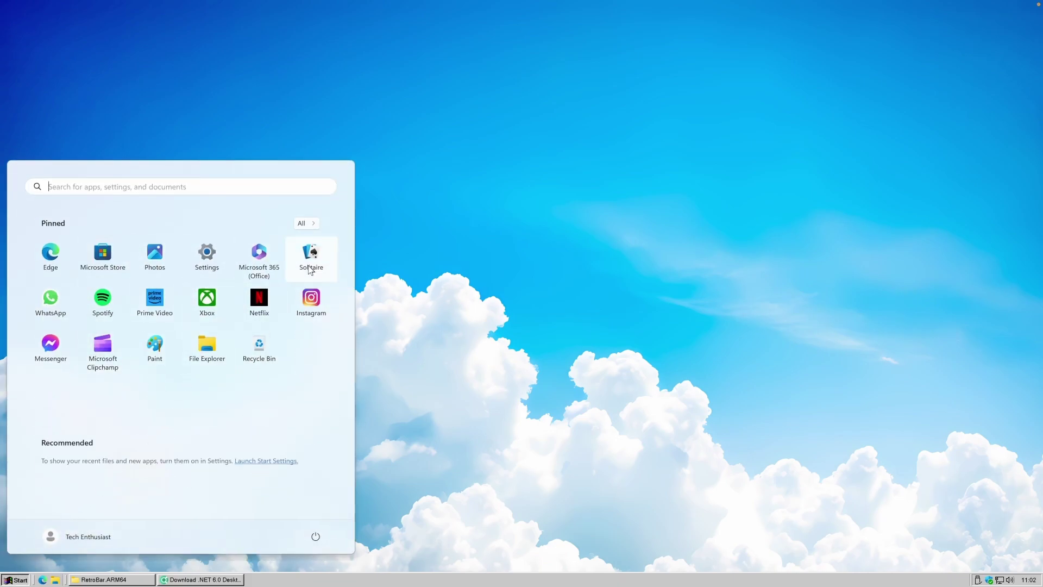
click(512, 467)
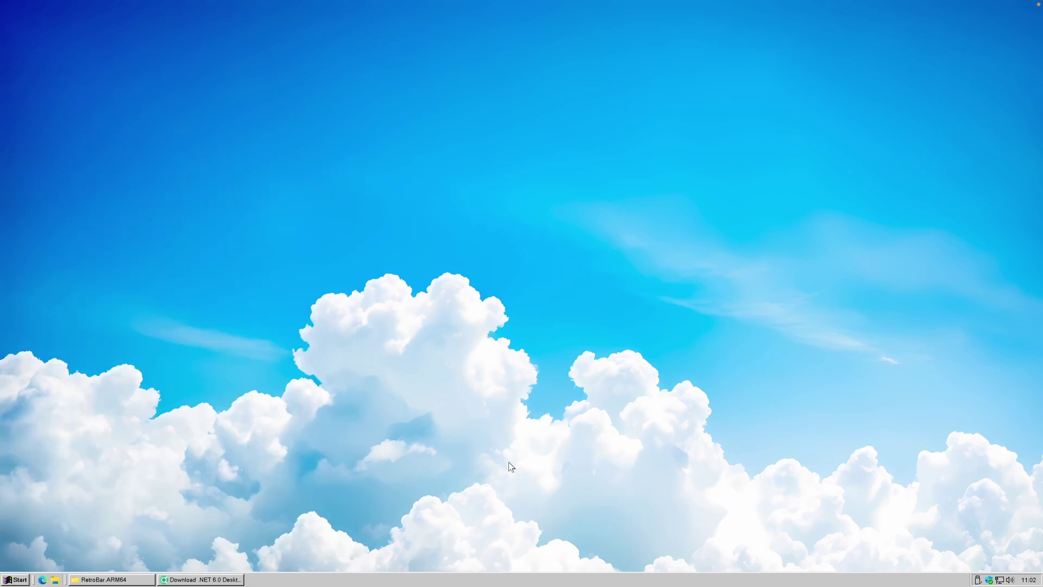
Open RetroBar Properties and browse the language list, leaving it on System
right_click(497, 584)
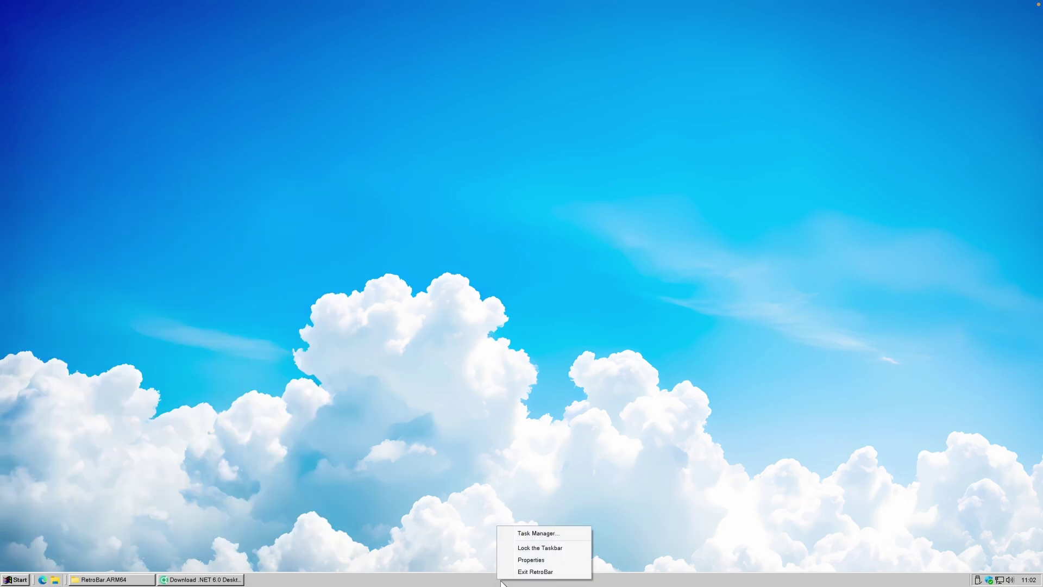
click(556, 562)
drag(147, 253, 536, 146)
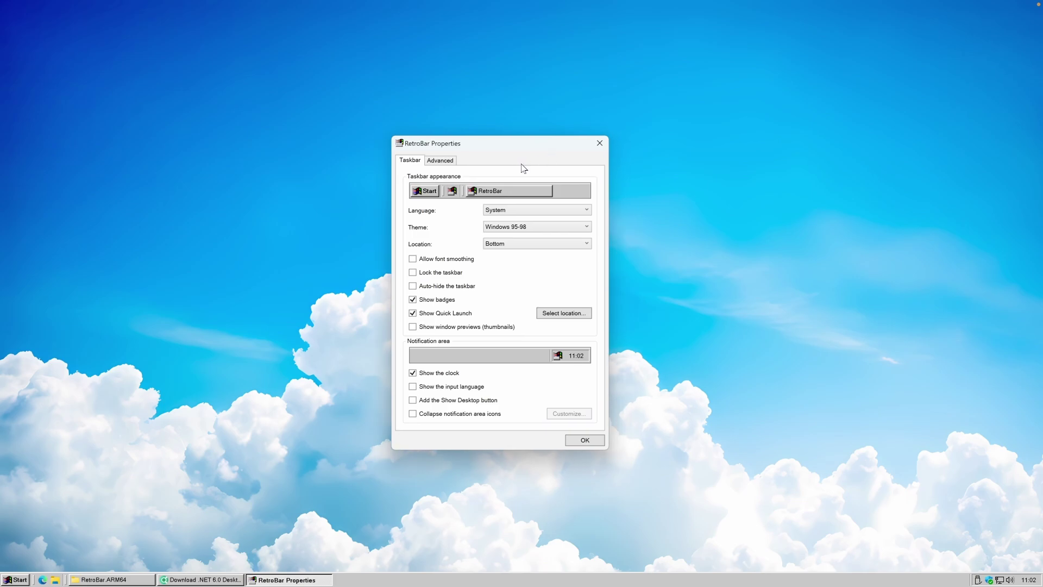
click(516, 212)
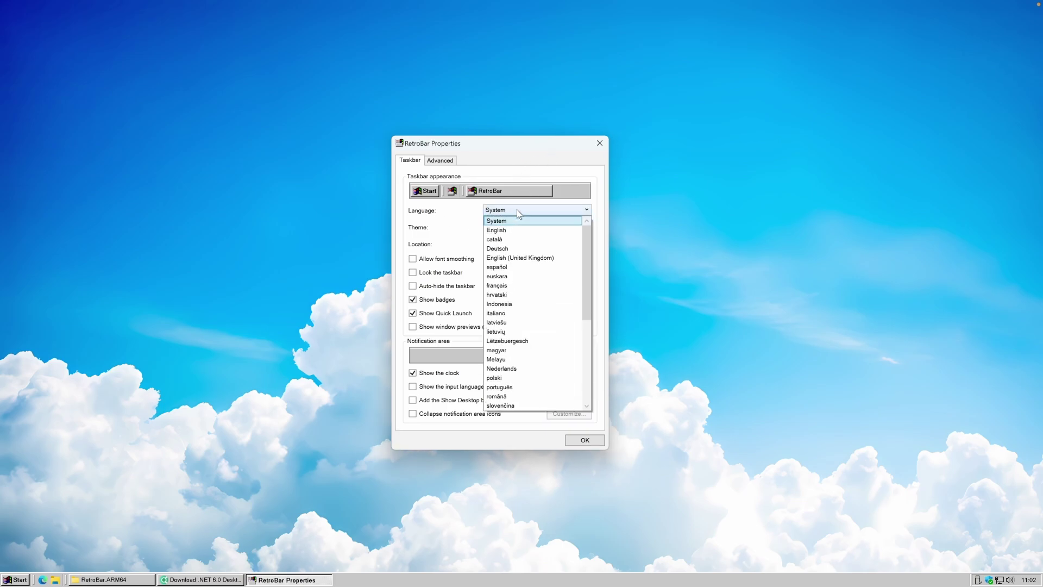
scroll(535, 345, down, 6)
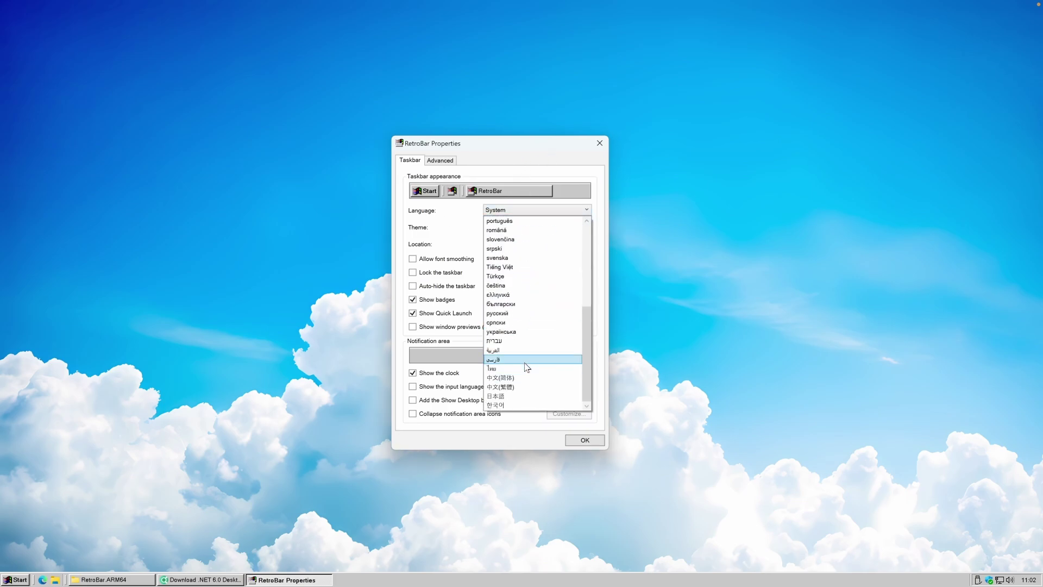
scroll(532, 317, up, 6)
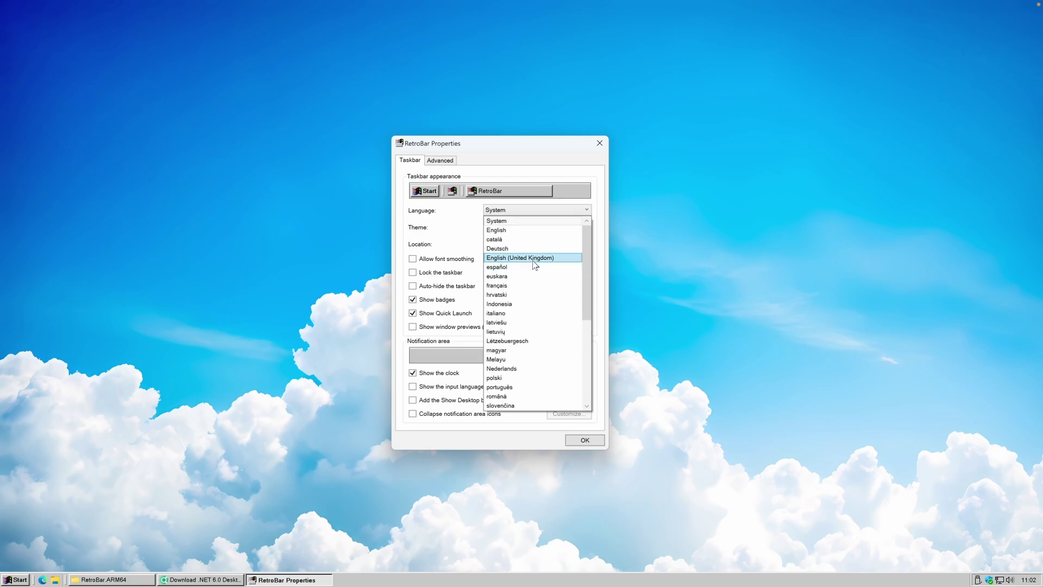
click(432, 230)
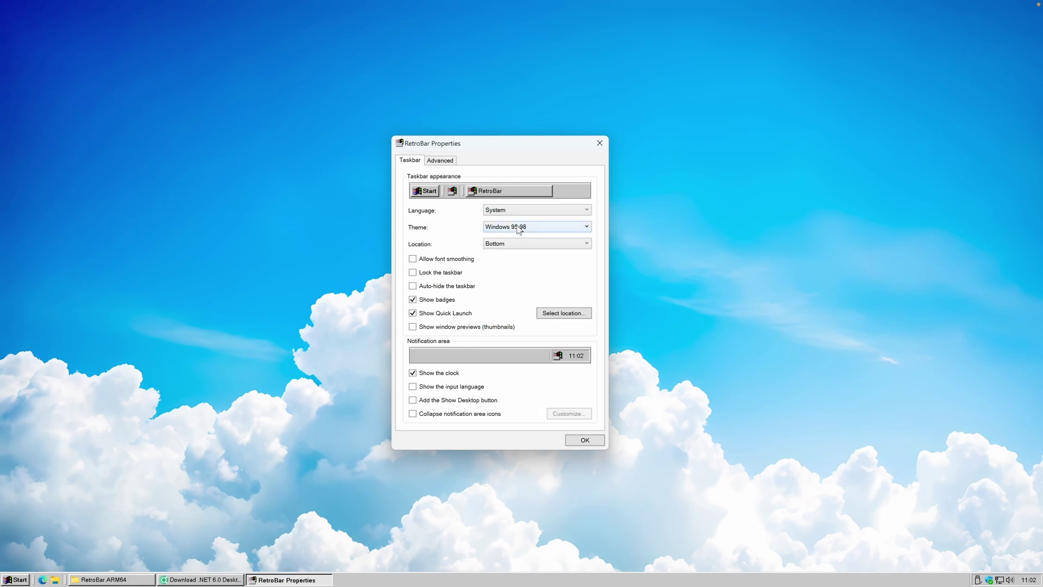
Try taskbar locations Top, Right and Left, then set it back to Bottom
click(486, 246)
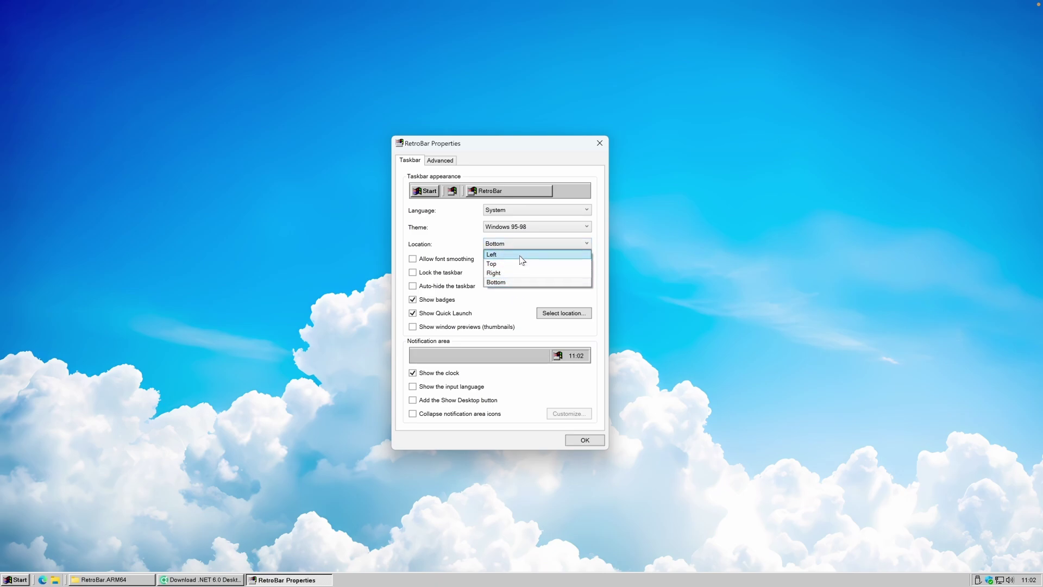
click(516, 264)
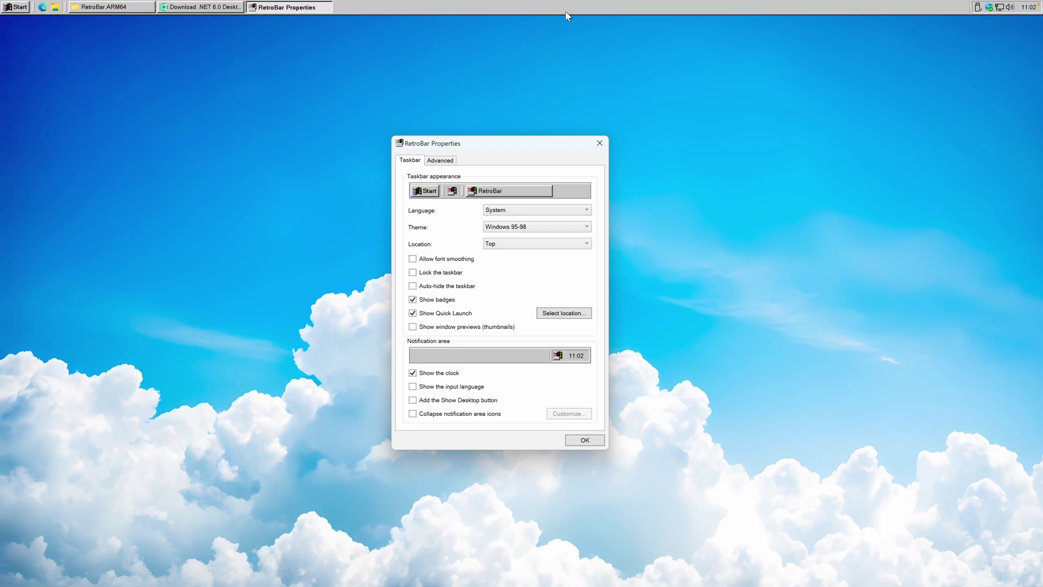
click(554, 243)
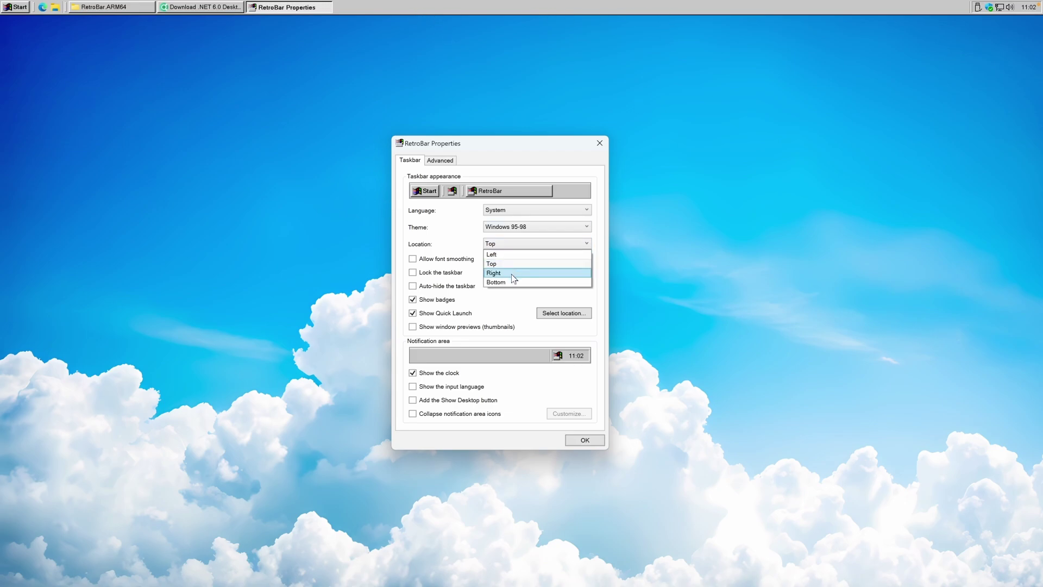
click(512, 271)
click(517, 247)
click(522, 253)
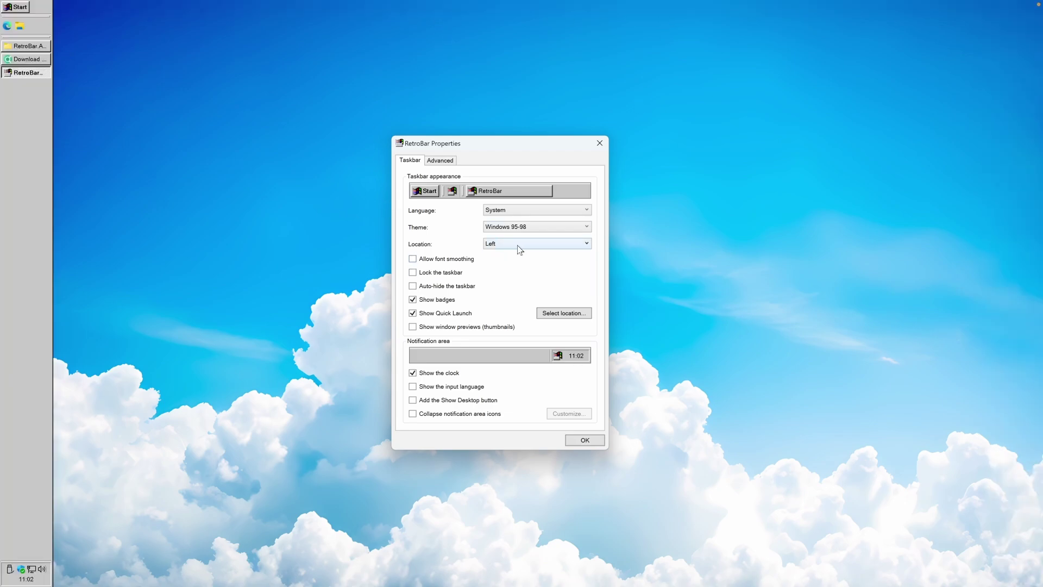
click(520, 250)
click(526, 281)
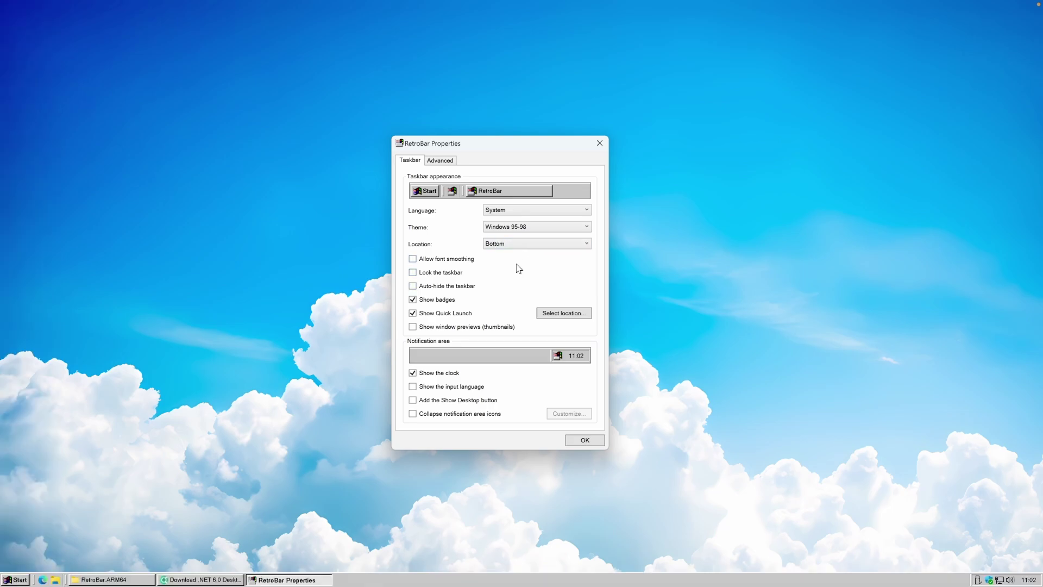
Switch the RetroBar theme to System, then to Windows XP Blue
click(507, 227)
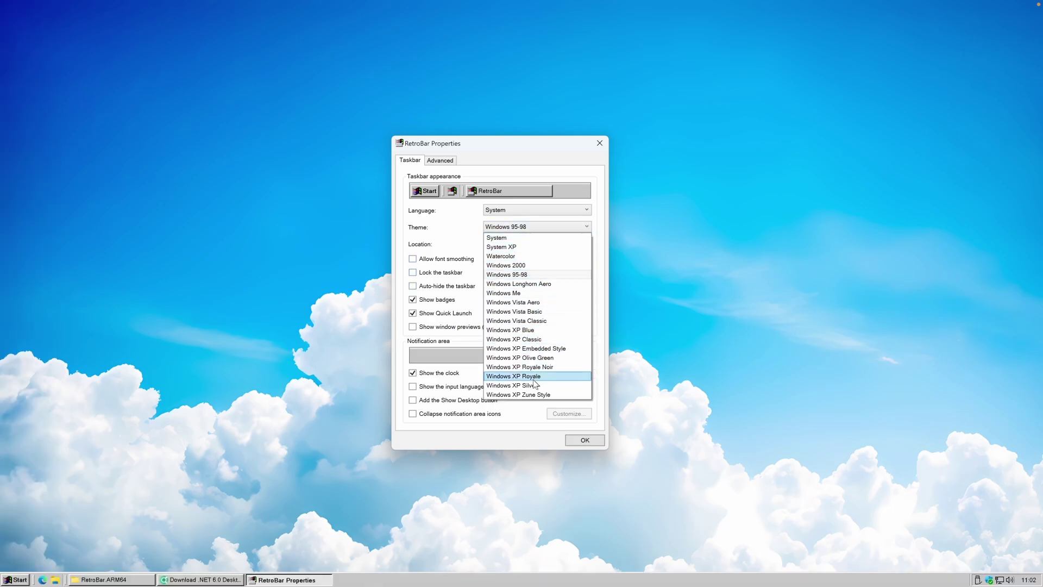
click(514, 239)
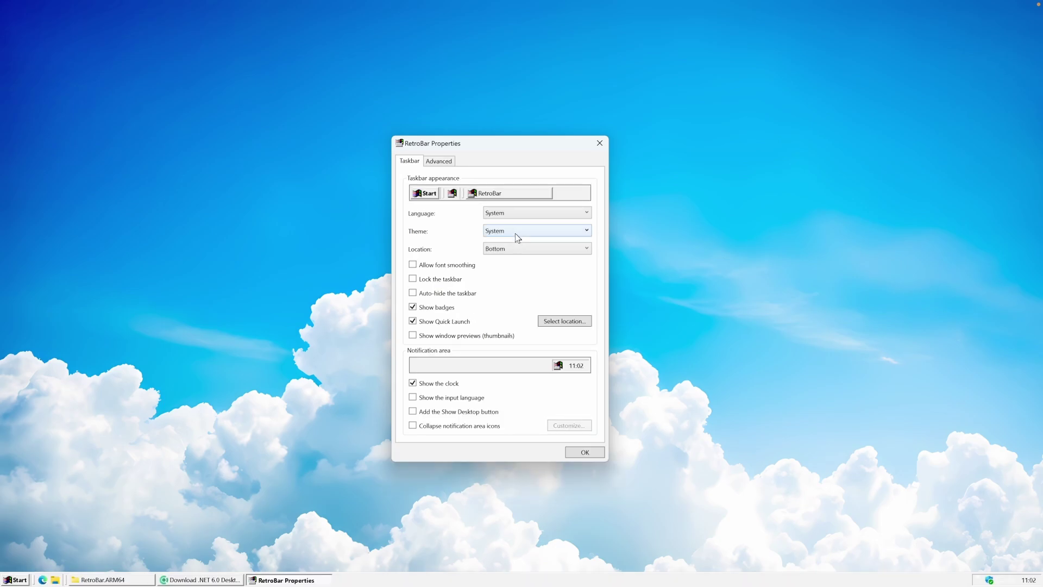
click(520, 234)
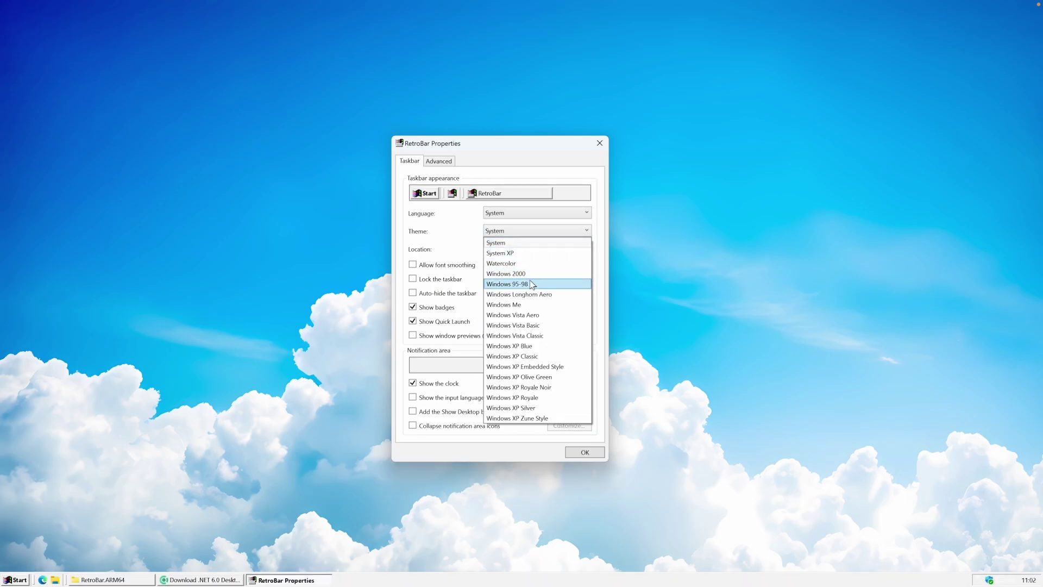
click(542, 348)
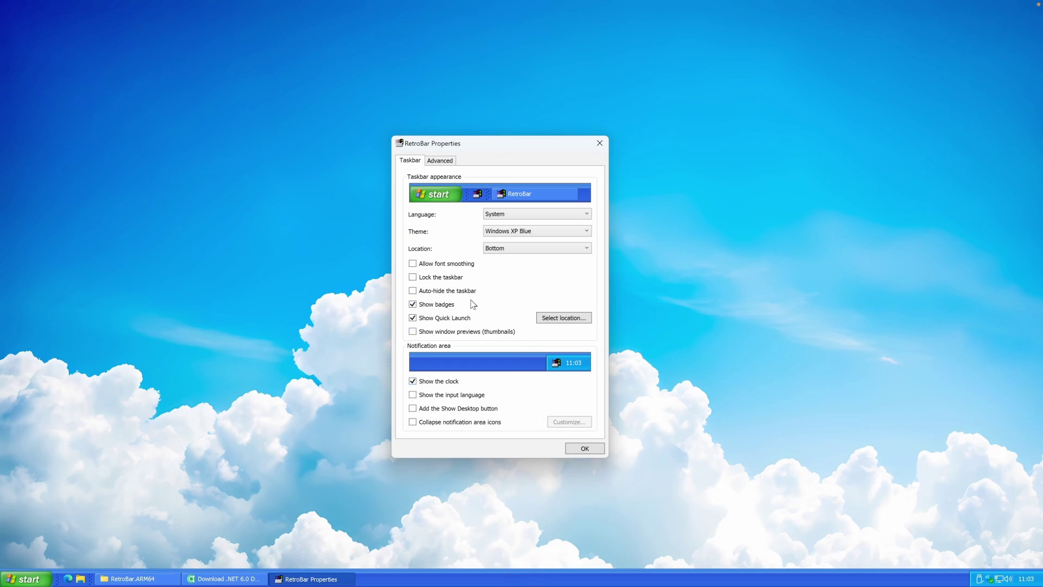
Lock the taskbar, confirm with OK, and open and close the XP-style Start menu
click(436, 279)
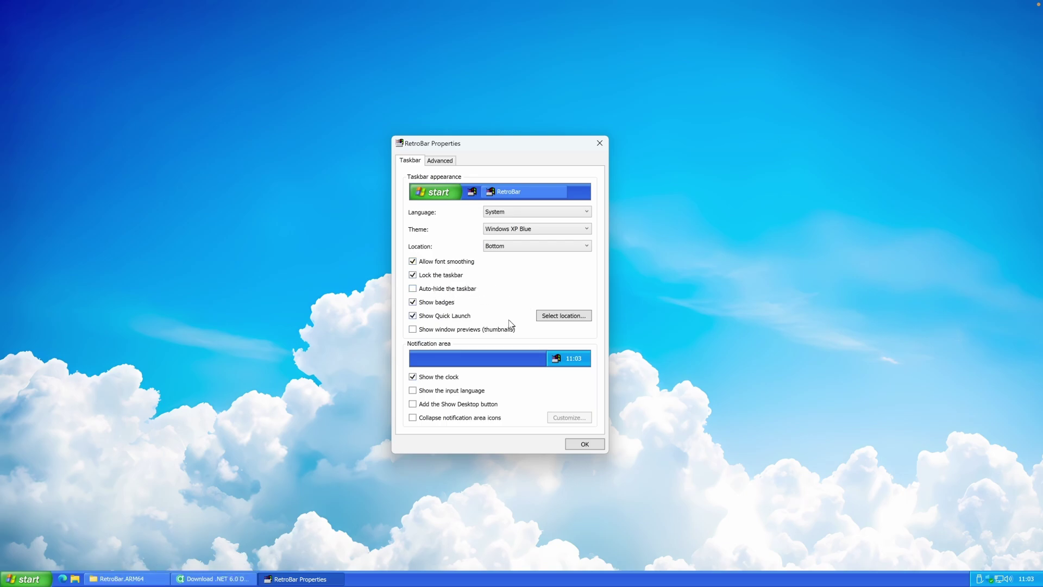
click(570, 445)
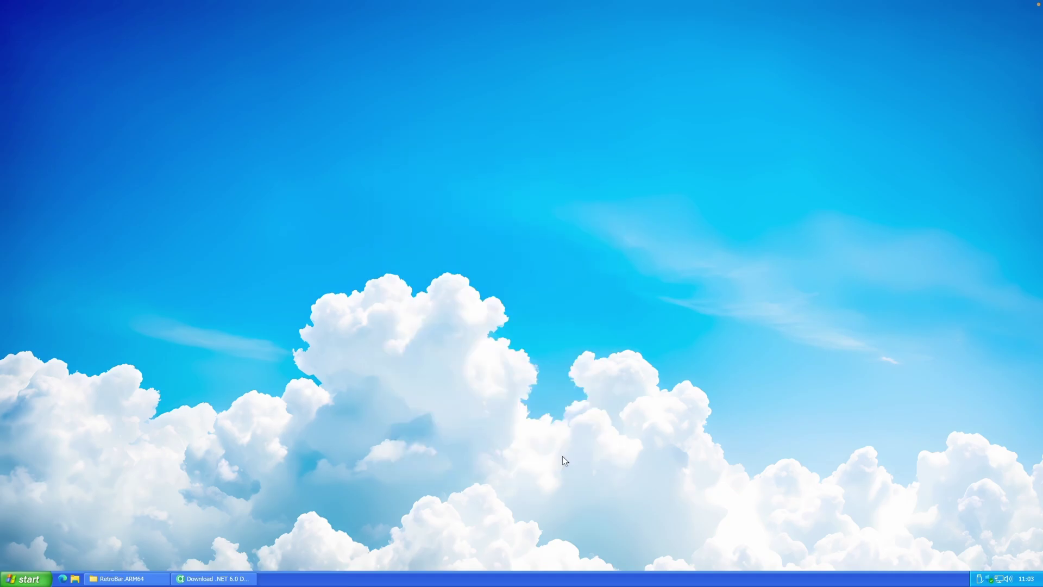
click(24, 579)
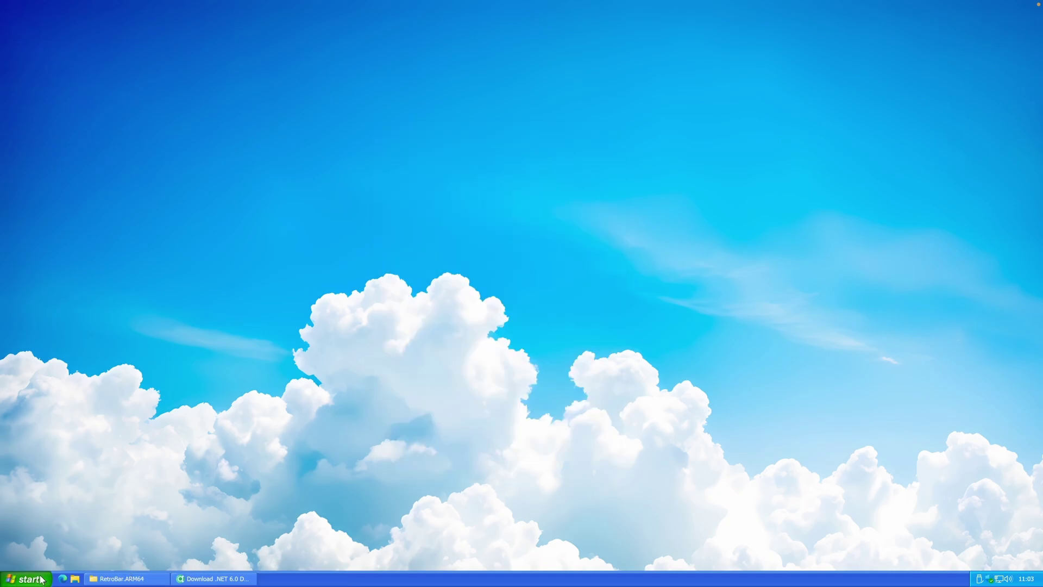
click(411, 422)
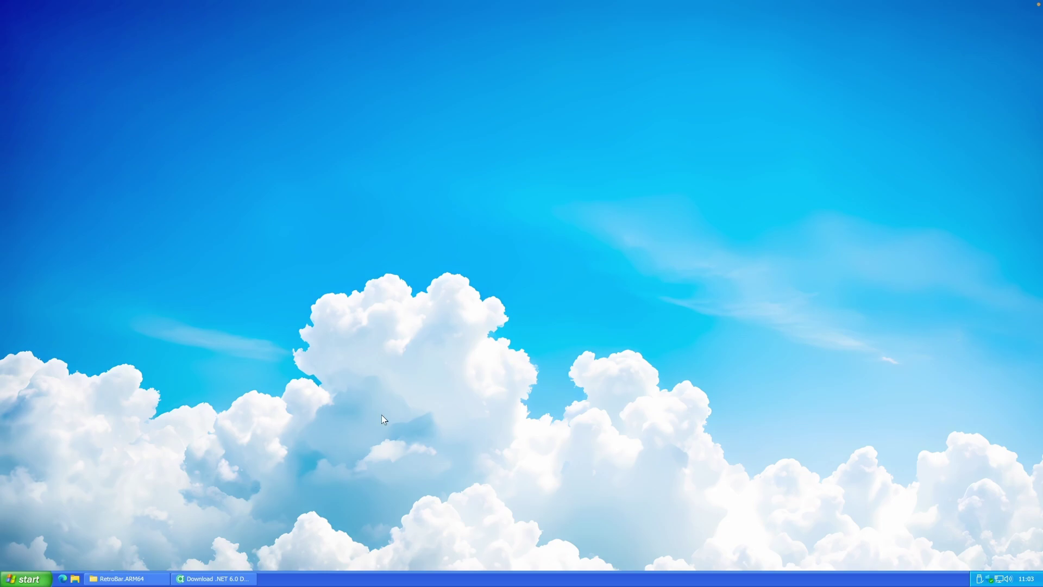
In a new tab, search 'deviantart retrobar' and open the Explore the Best Retrobar Art result
click(212, 578)
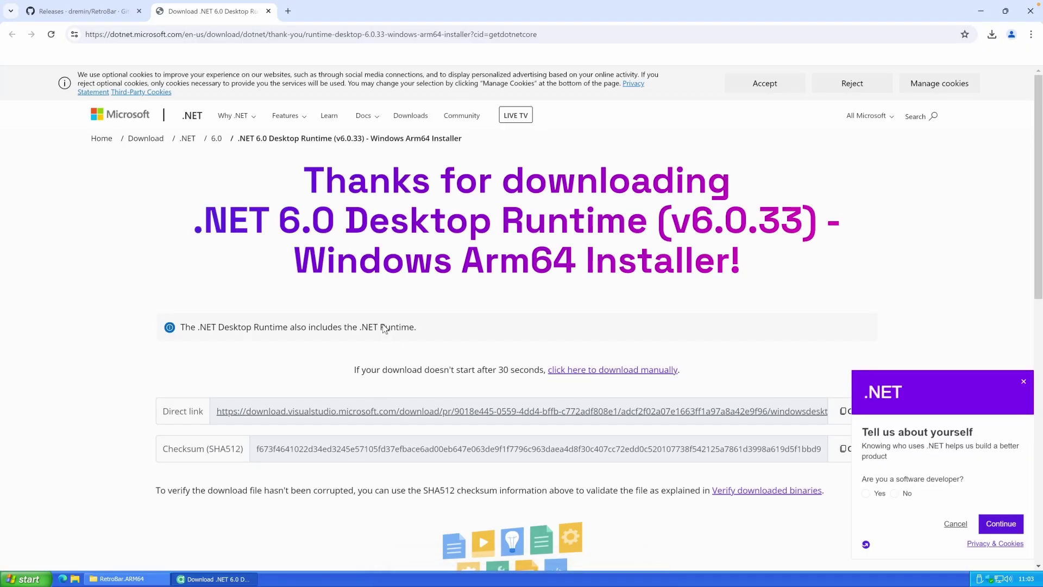
click(288, 11)
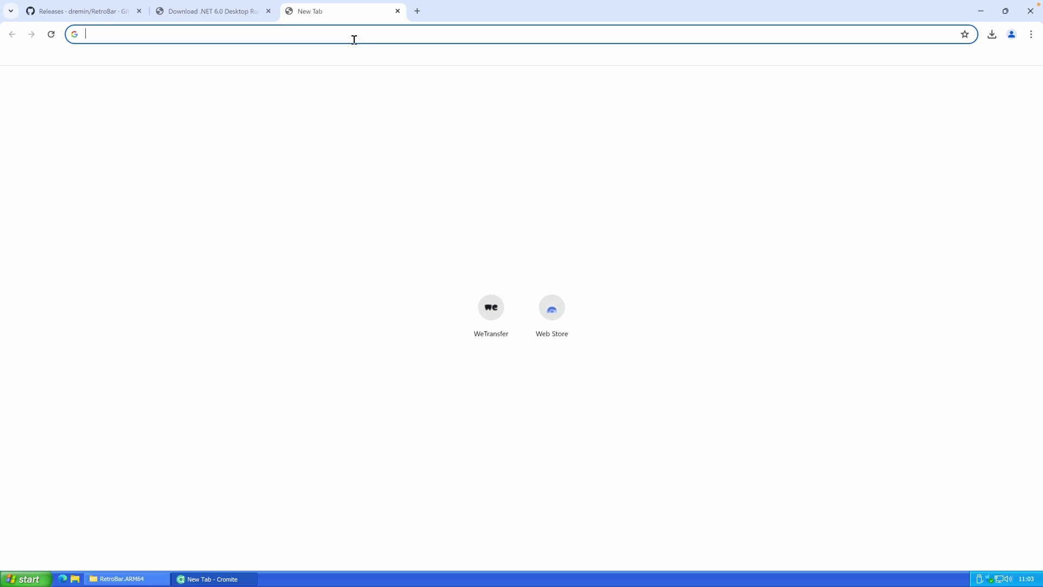
text(deviantart retrobar)
key(Return)
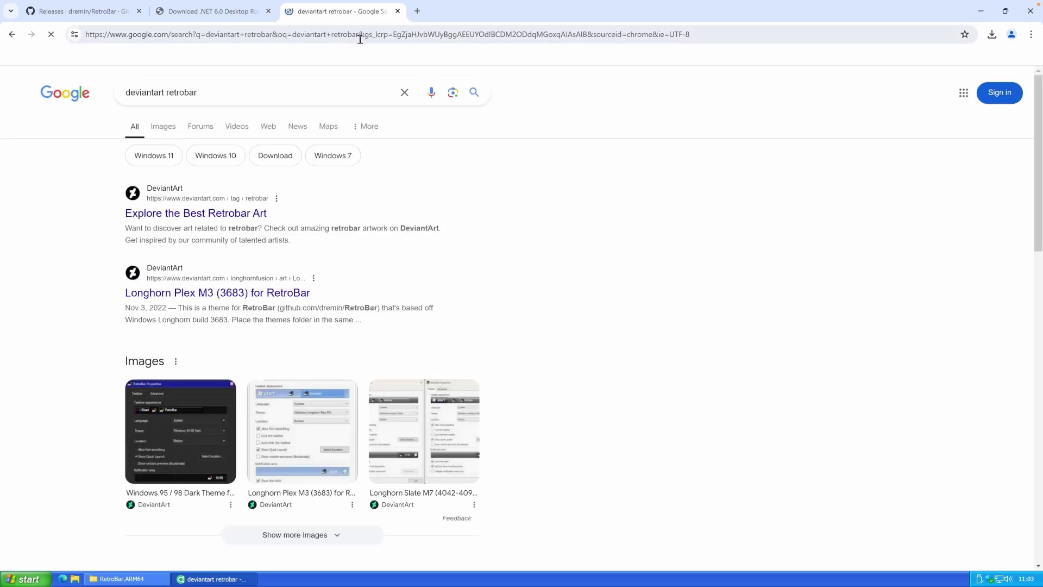
click(259, 215)
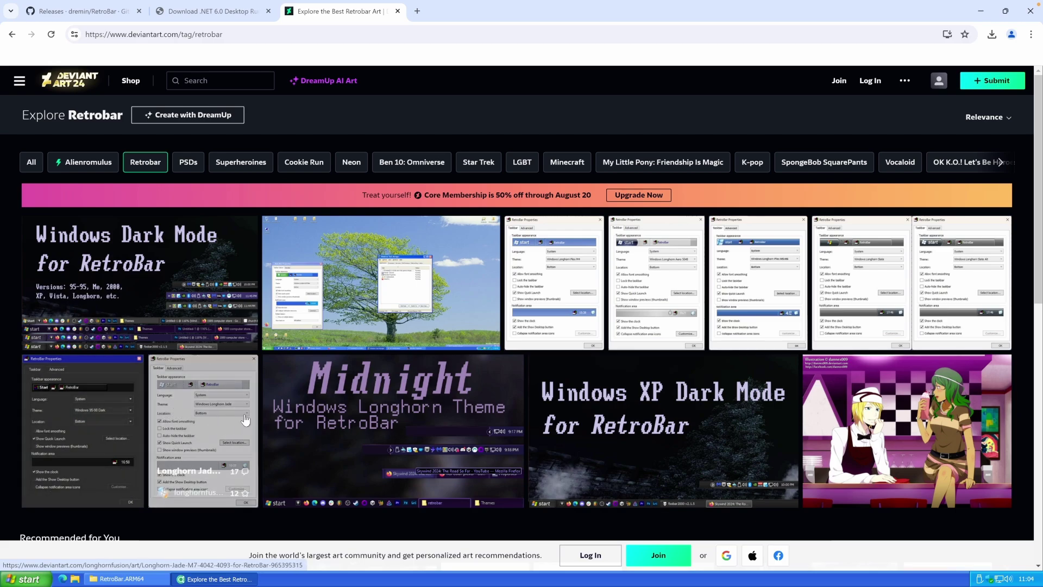
Download the Windows Dark Mode for RetroBar zip into Downloads and show it in its folder
click(251, 254)
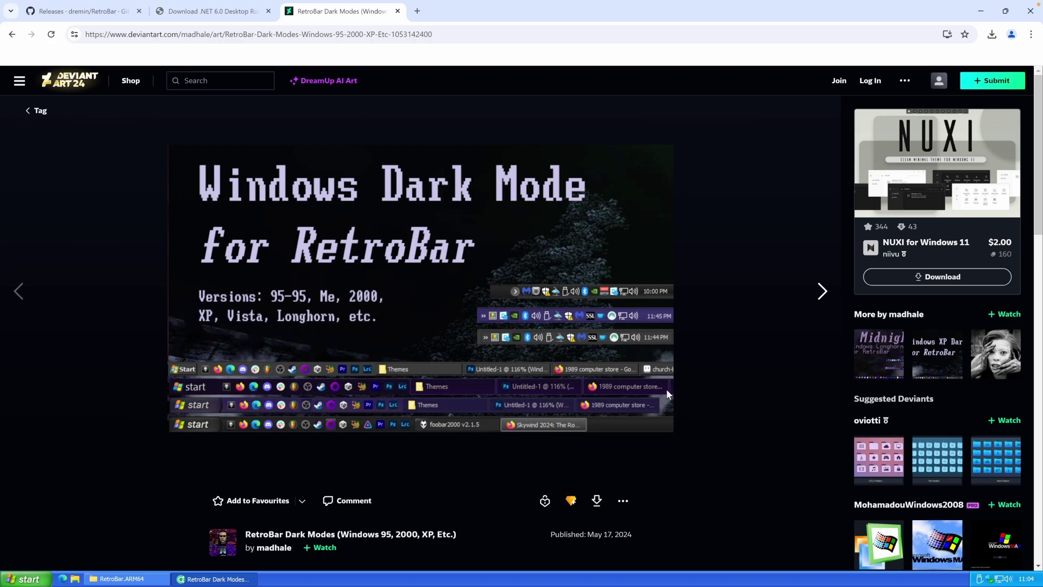
click(597, 501)
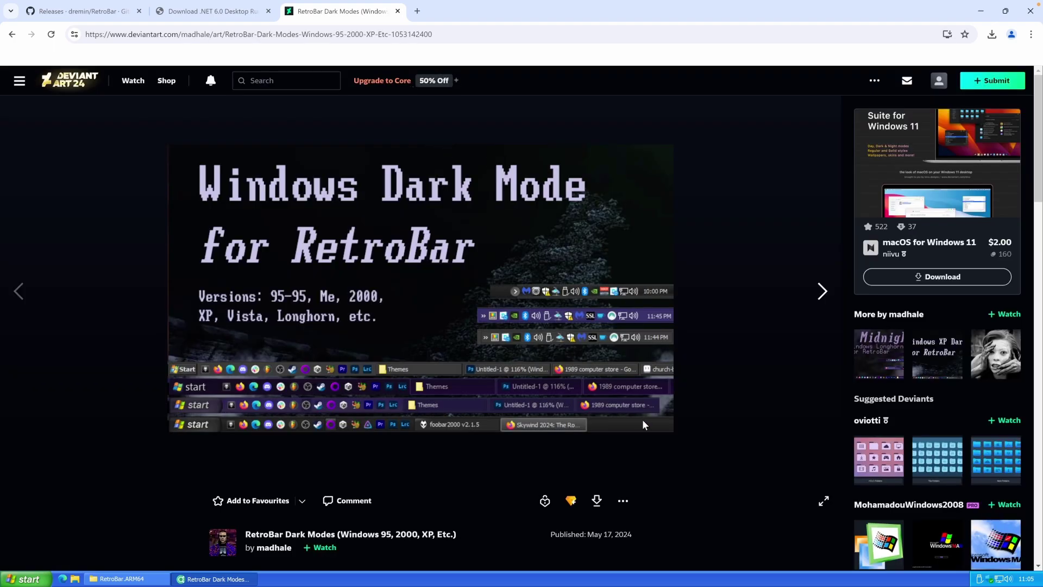
click(597, 500)
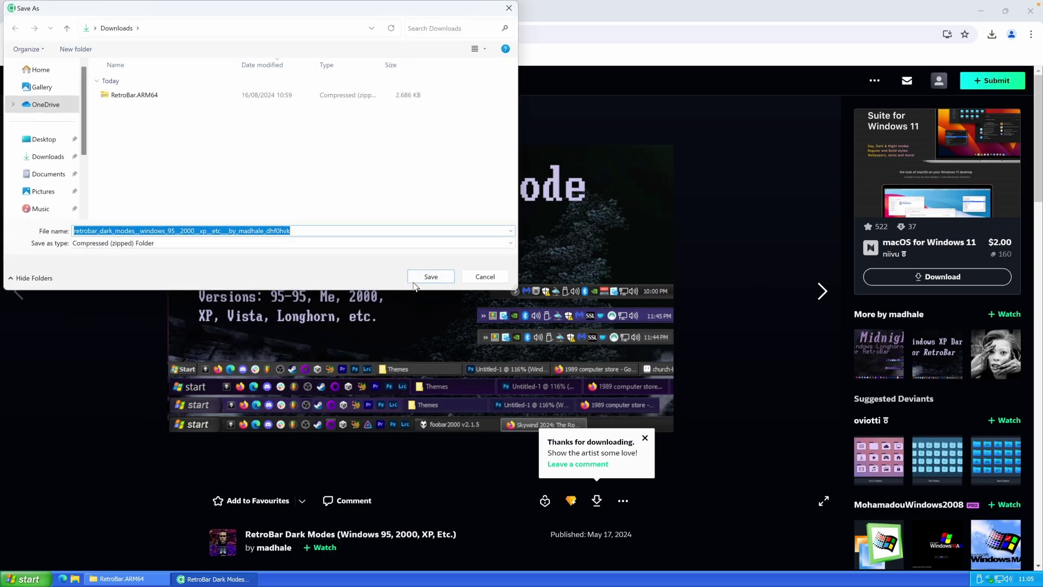
click(430, 278)
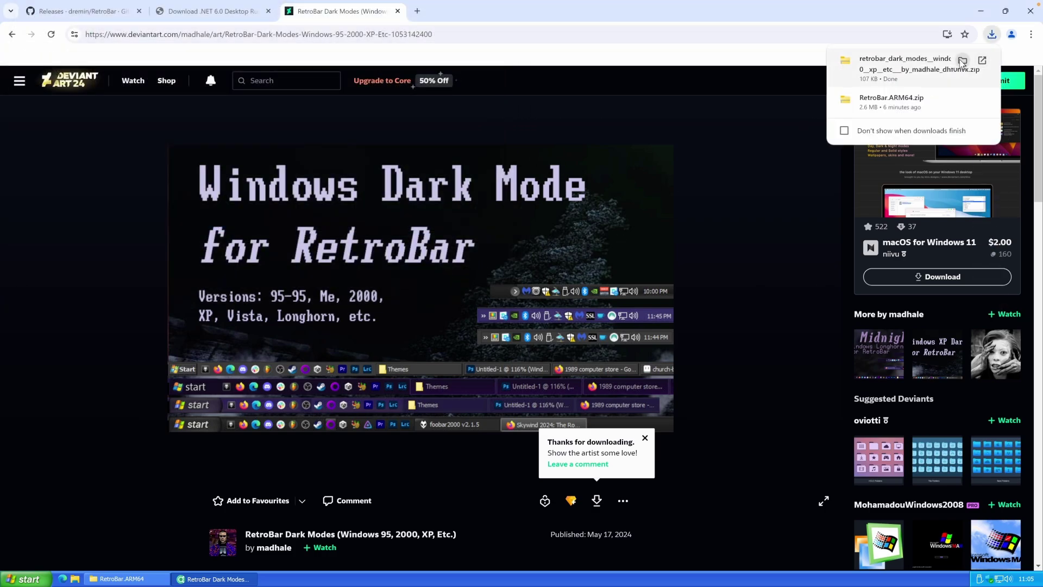
click(963, 59)
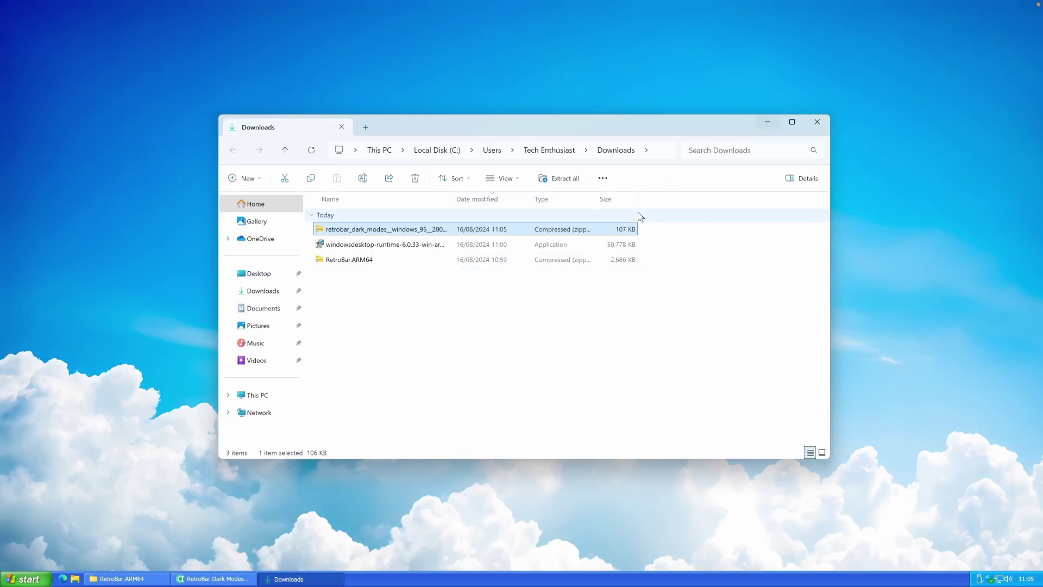
Extract the RetroBar dark modes zip into a new folder in Downloads
click(766, 123)
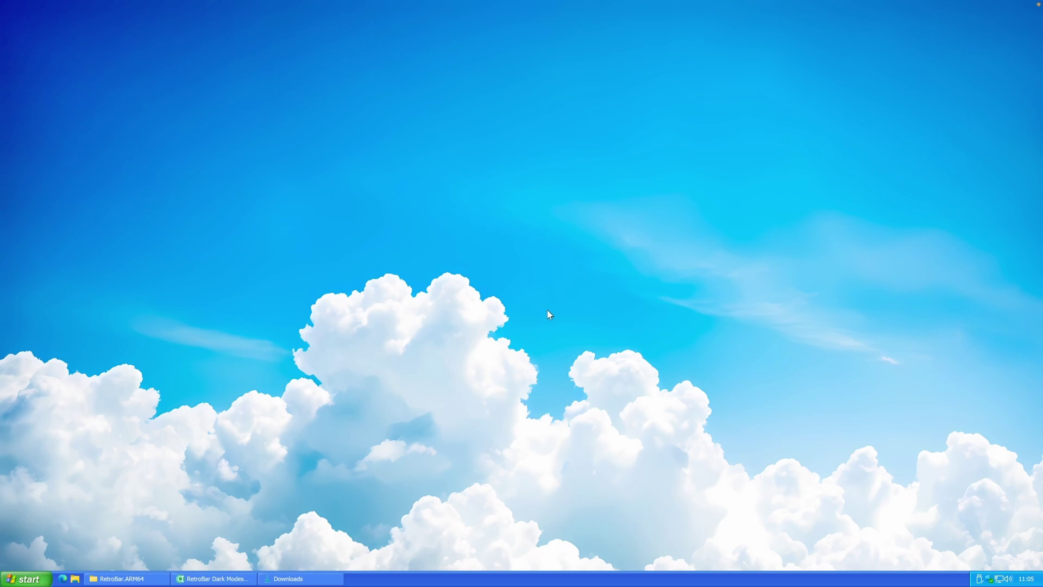
click(321, 576)
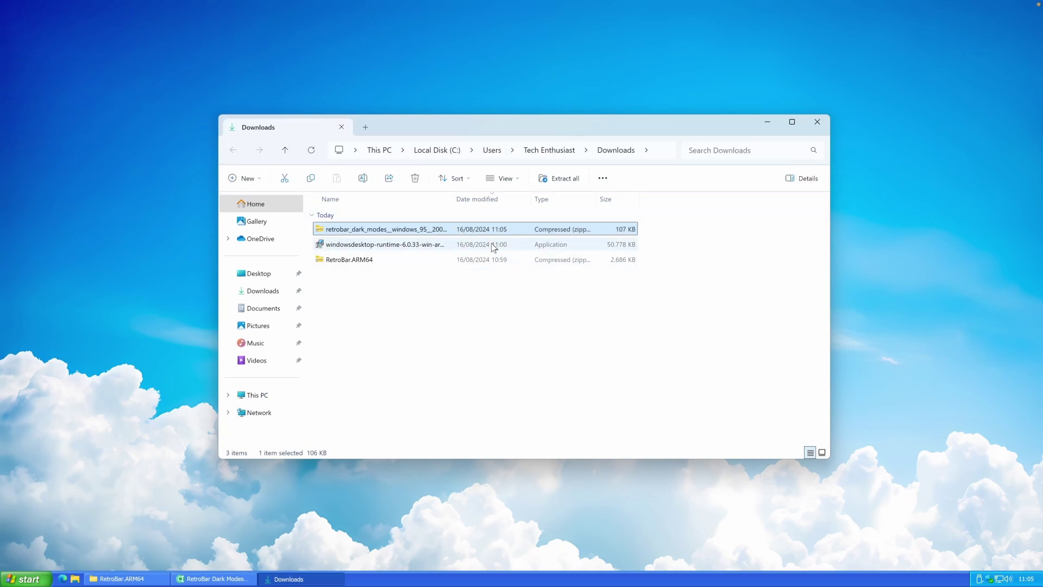
click(562, 181)
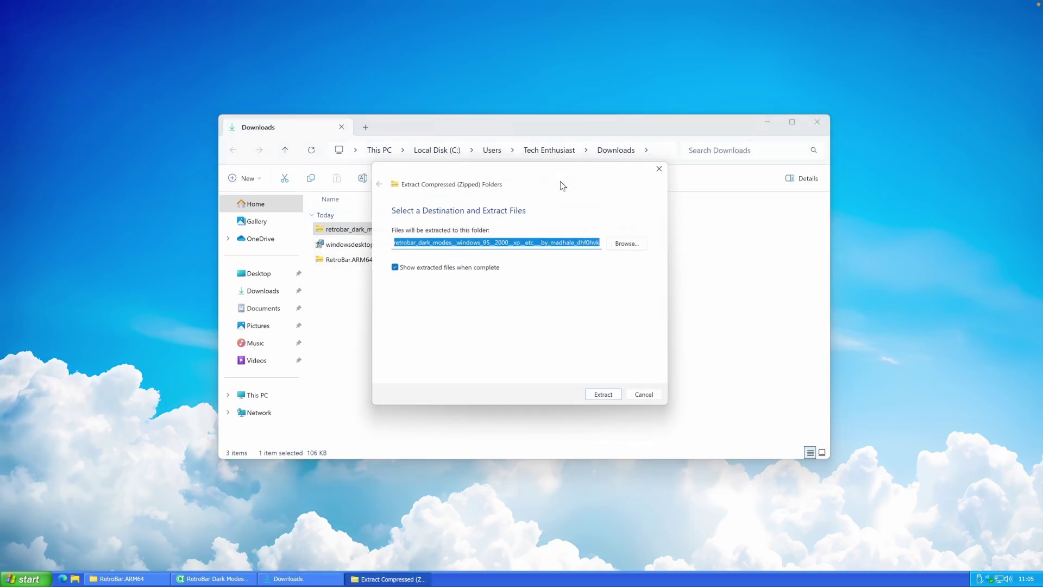
click(605, 395)
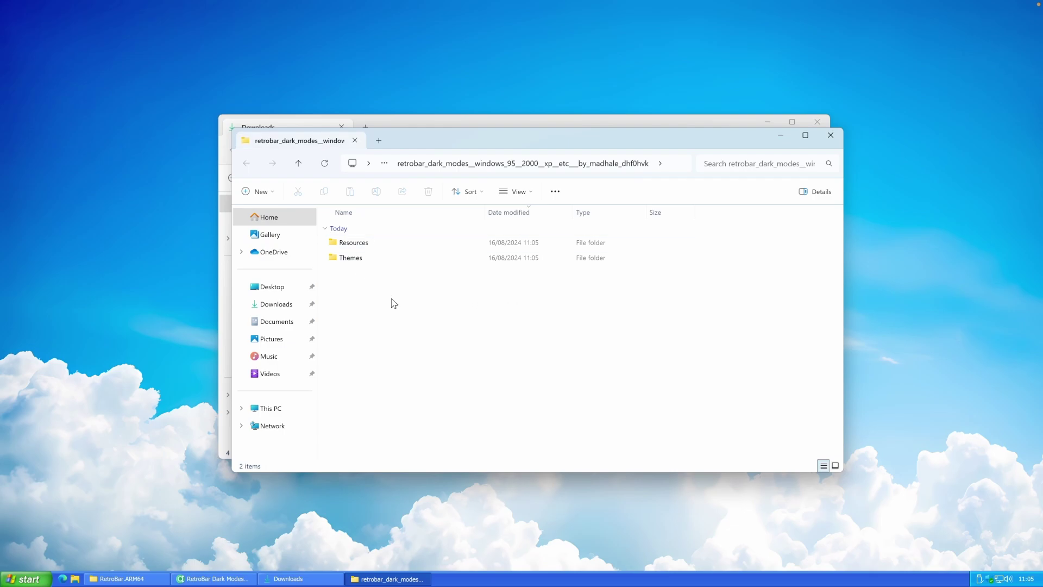
Cut the extracted Resources and Themes folders and go to This PC
drag(393, 303, 390, 247)
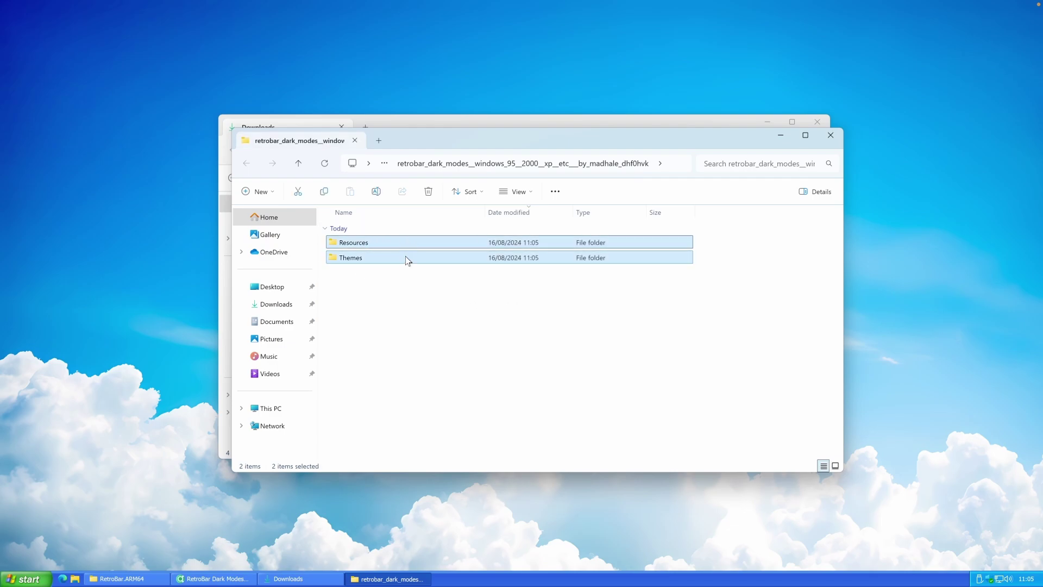
click(298, 191)
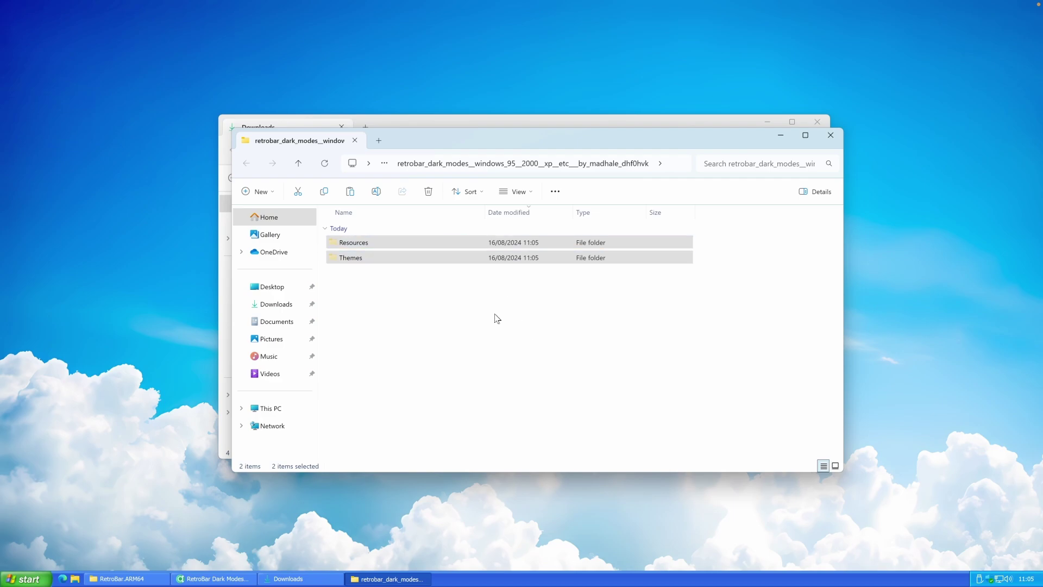
click(270, 408)
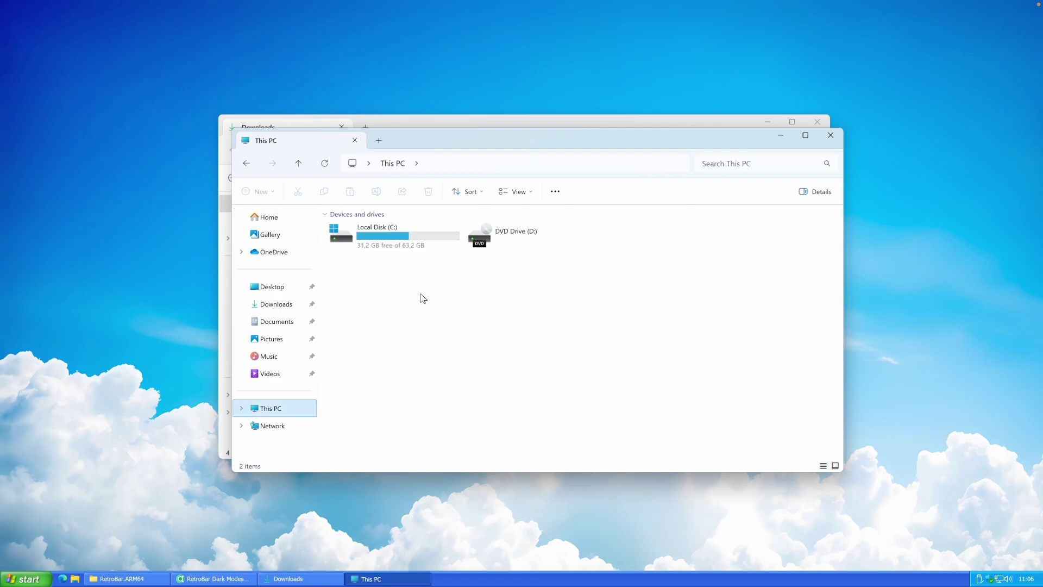
Open C:\RetroBar.ARM64 and turn on File name extensions in the View options
double_click(422, 247)
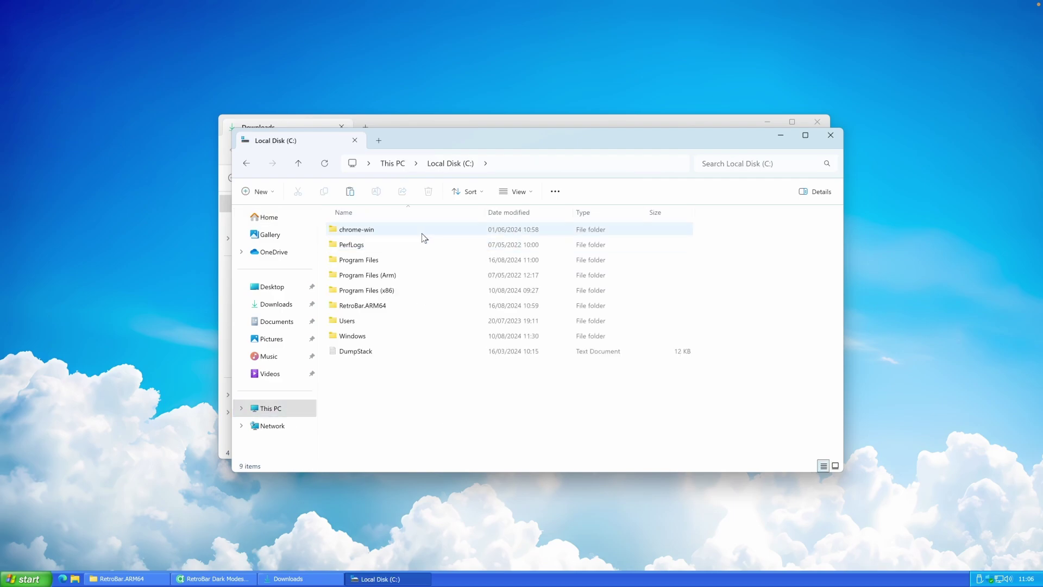
double_click(400, 305)
click(398, 247)
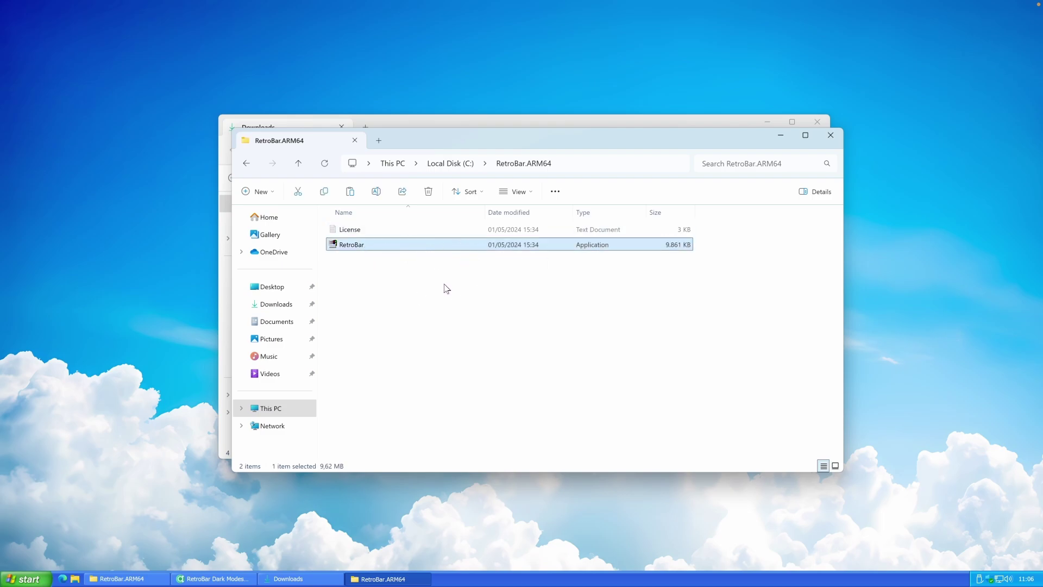
click(529, 199)
mouse_move(513, 395)
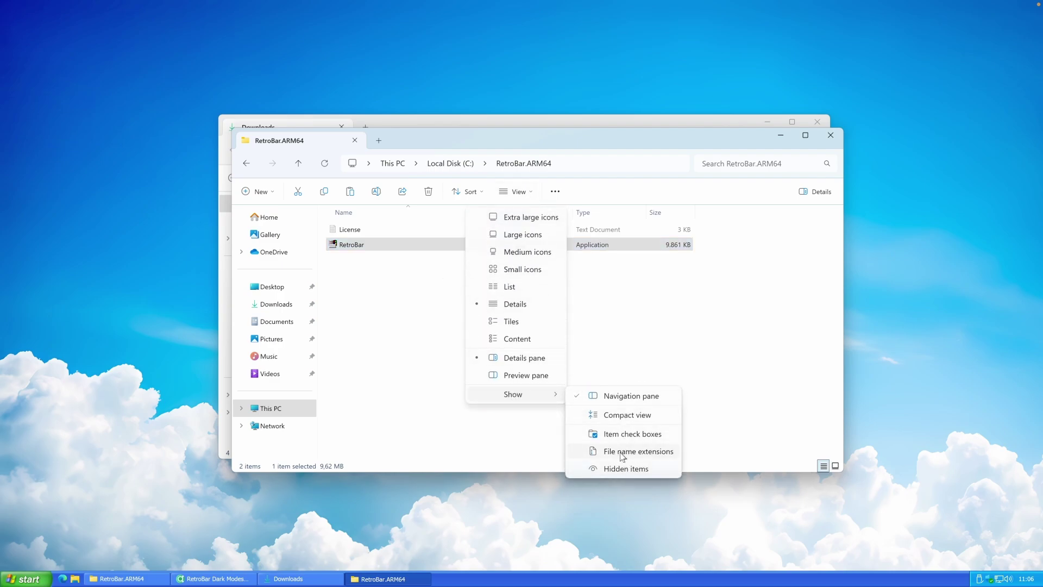
click(642, 452)
click(525, 330)
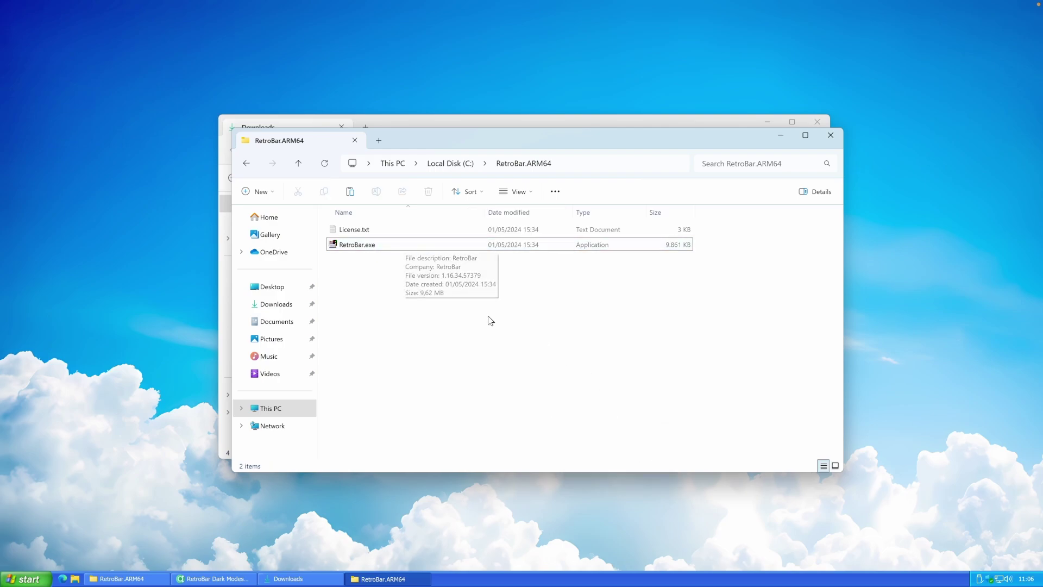
Paste Resources and Themes into RetroBar.ARM64 beside RetroBar.exe, then close Explorer
click(350, 191)
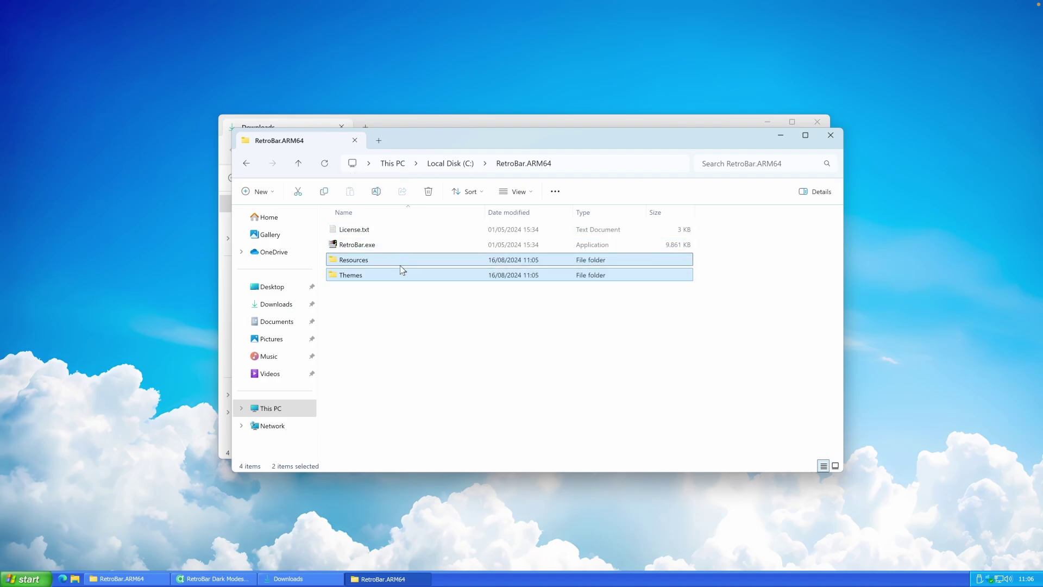
click(401, 303)
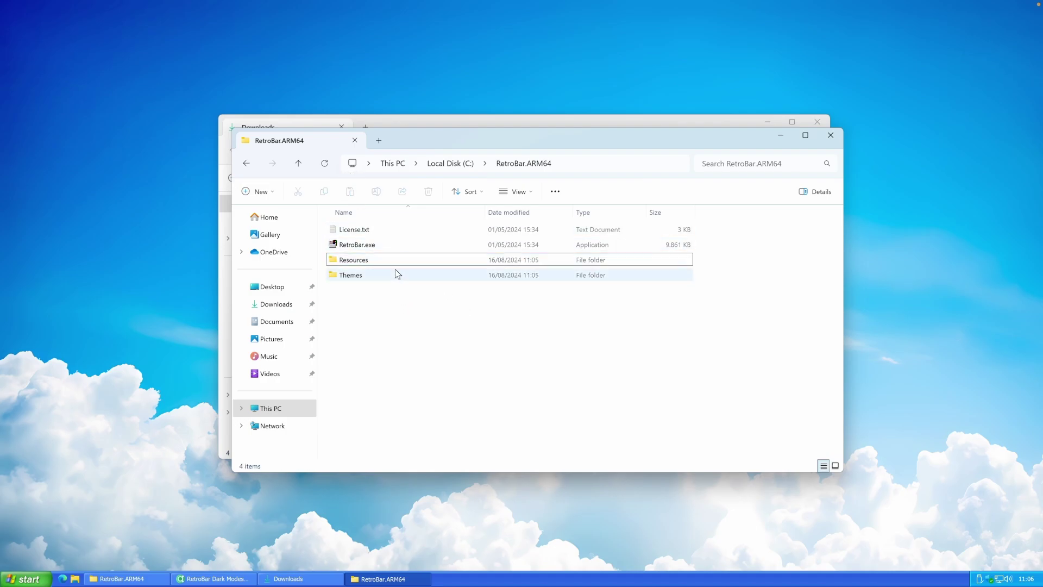
click(830, 135)
Pick Dark Mode Watercolor as the theme in RetroBar Properties and close the dialog
right_click(546, 579)
click(579, 556)
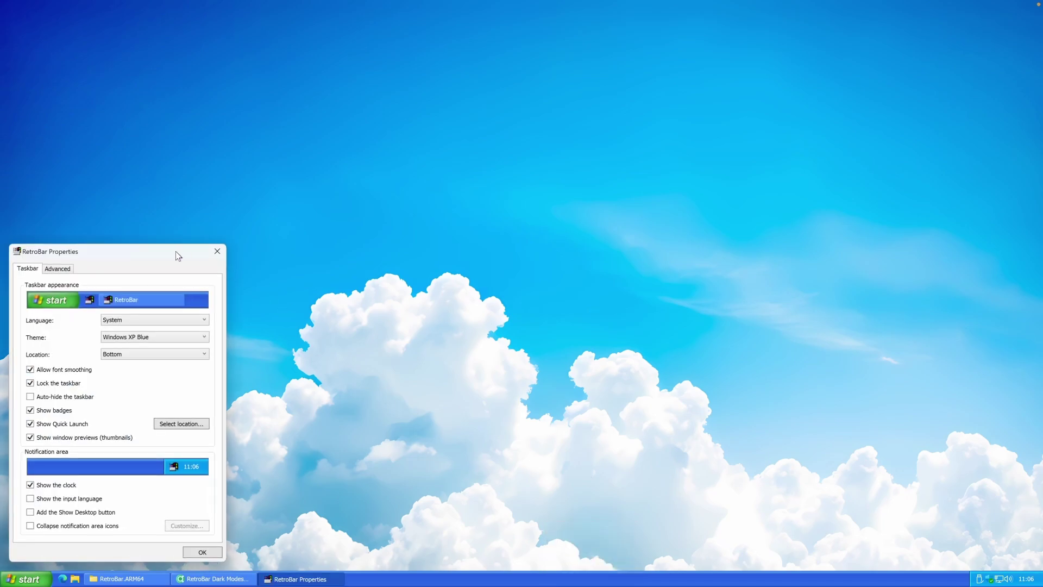
drag(175, 253, 546, 239)
click(540, 322)
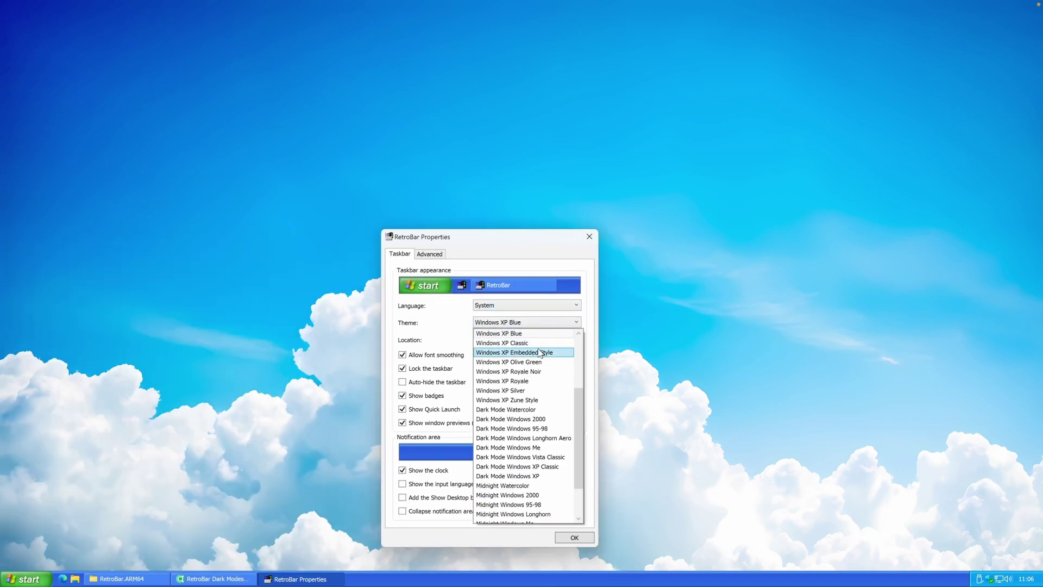
scroll(540, 358, down, 2)
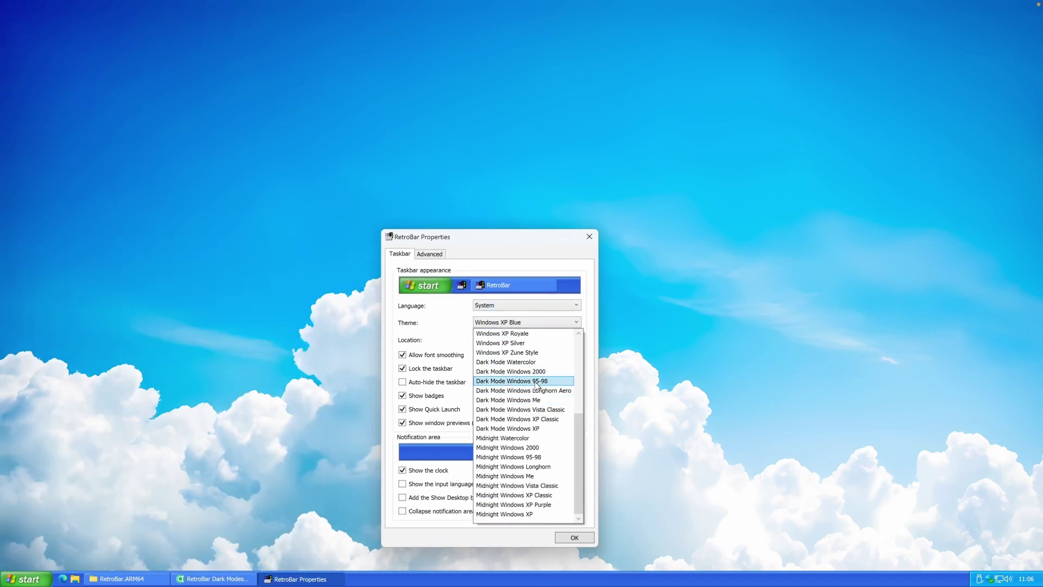
click(536, 363)
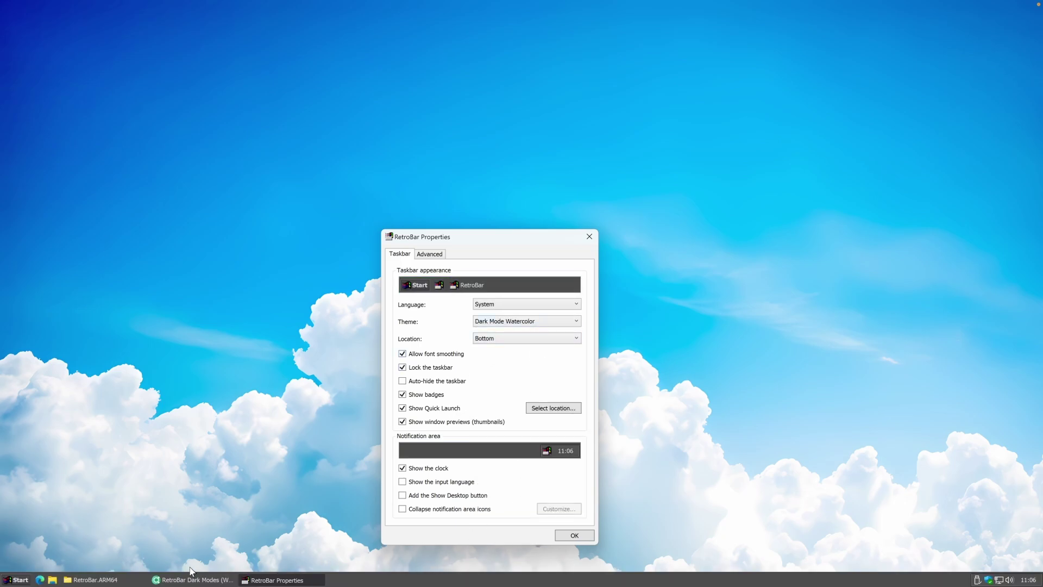
click(589, 237)
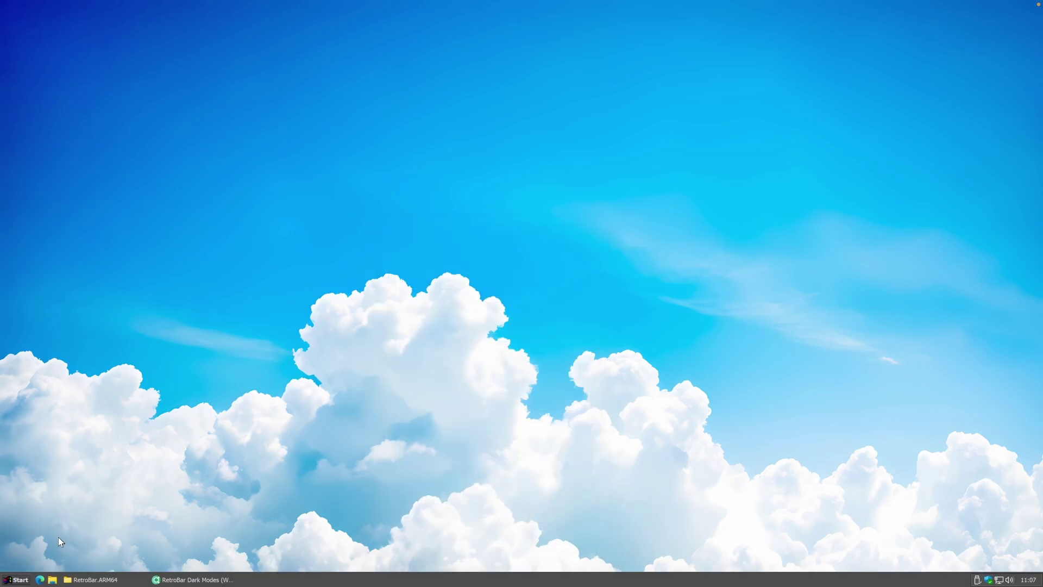
Set Choose your mode to Dark under Personalization > Colors, then close Settings
click(25, 581)
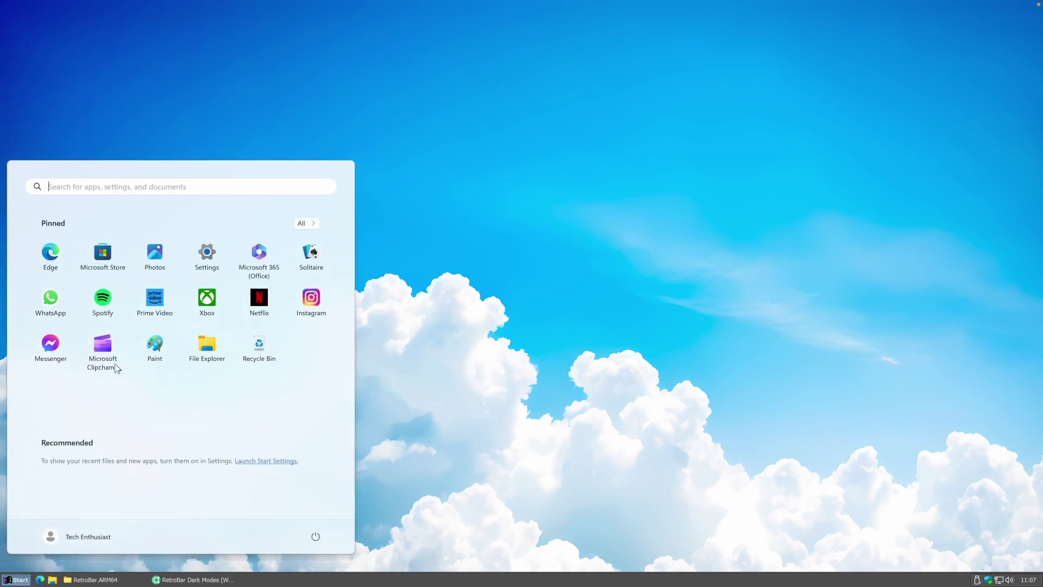
click(211, 253)
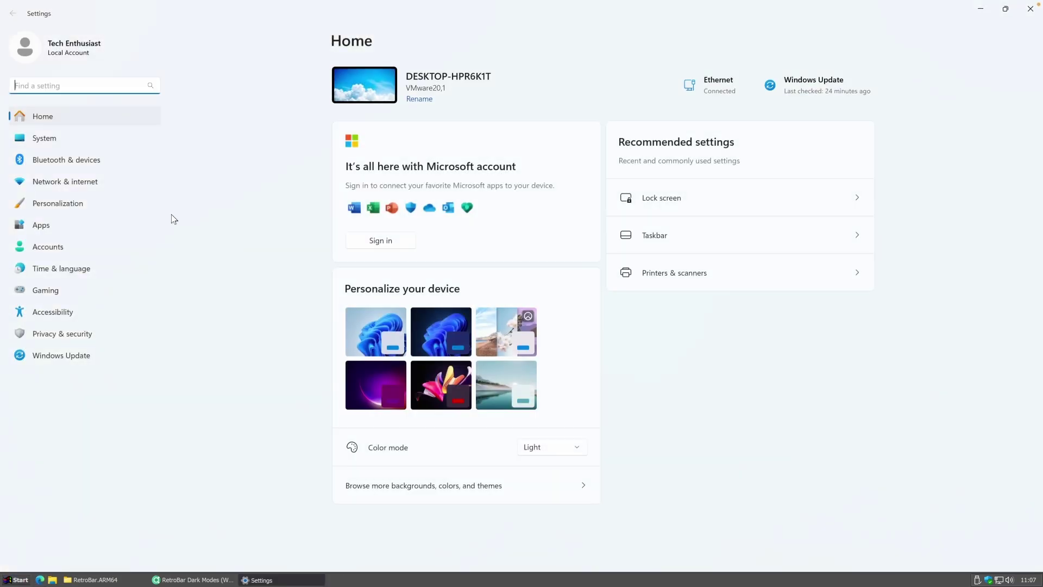
click(117, 203)
click(475, 251)
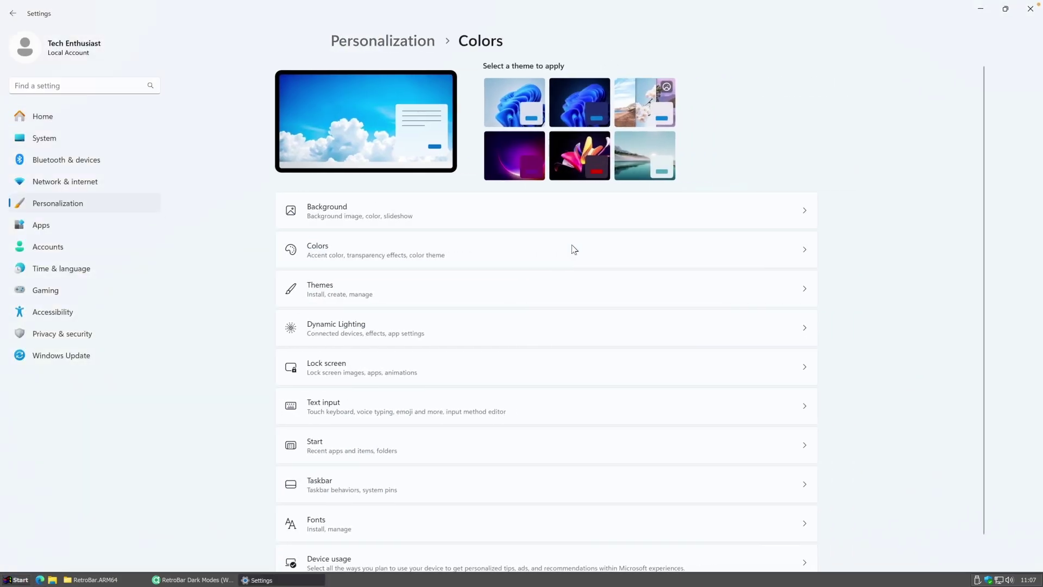
click(846, 191)
click(844, 215)
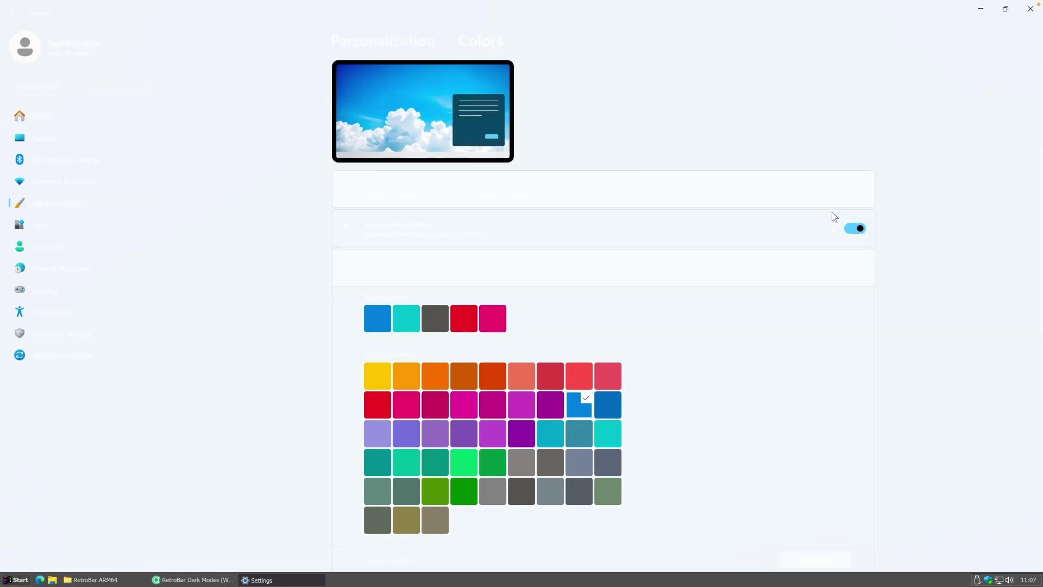
click(1030, 9)
In RetroBar Properties, try the Dark Mode Windows 2000 and Dark Mode Windows Longhorn Aero themes
right_click(420, 579)
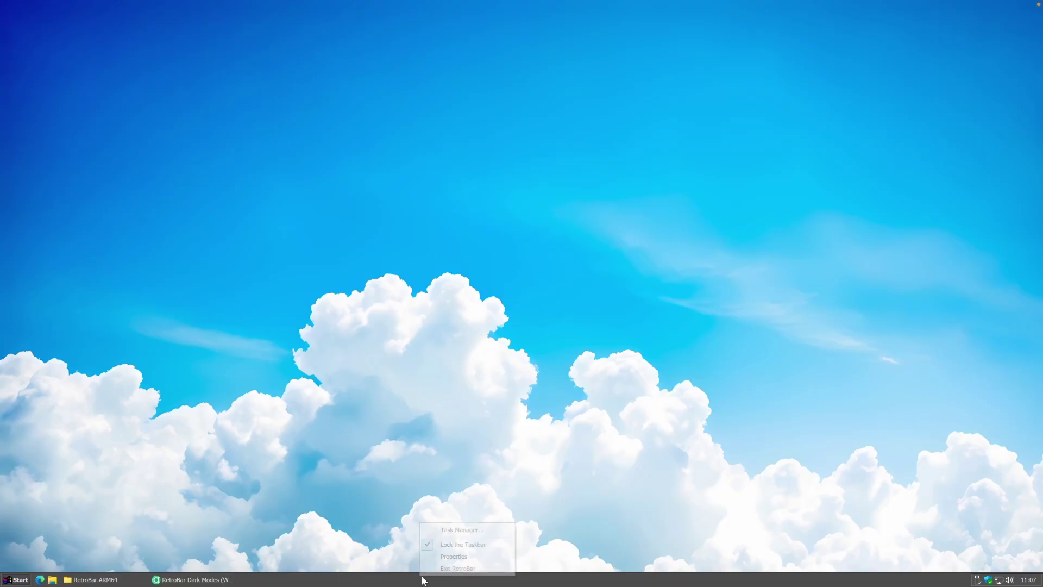
click(455, 557)
drag(138, 255, 568, 235)
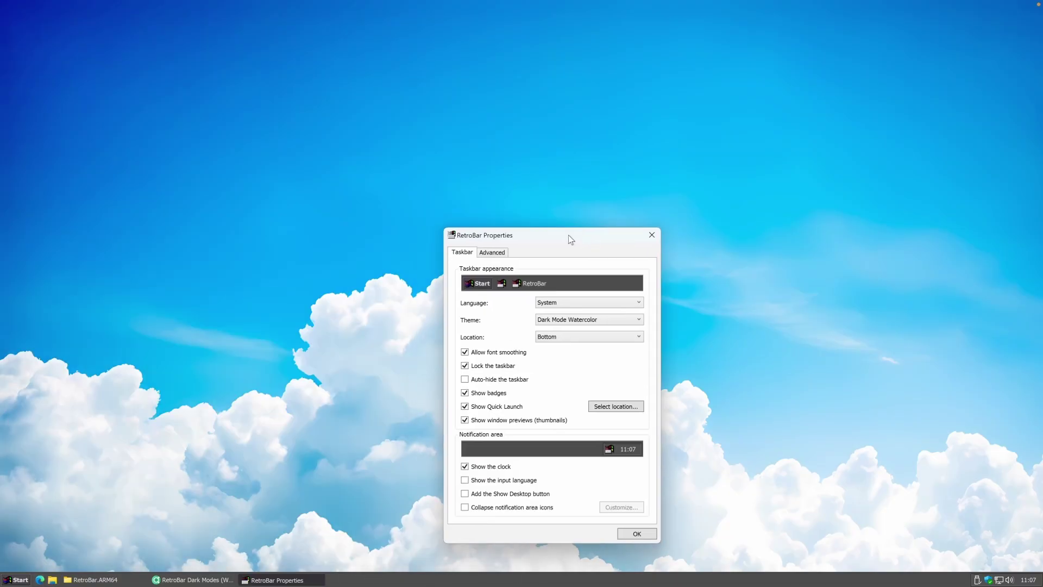
click(602, 318)
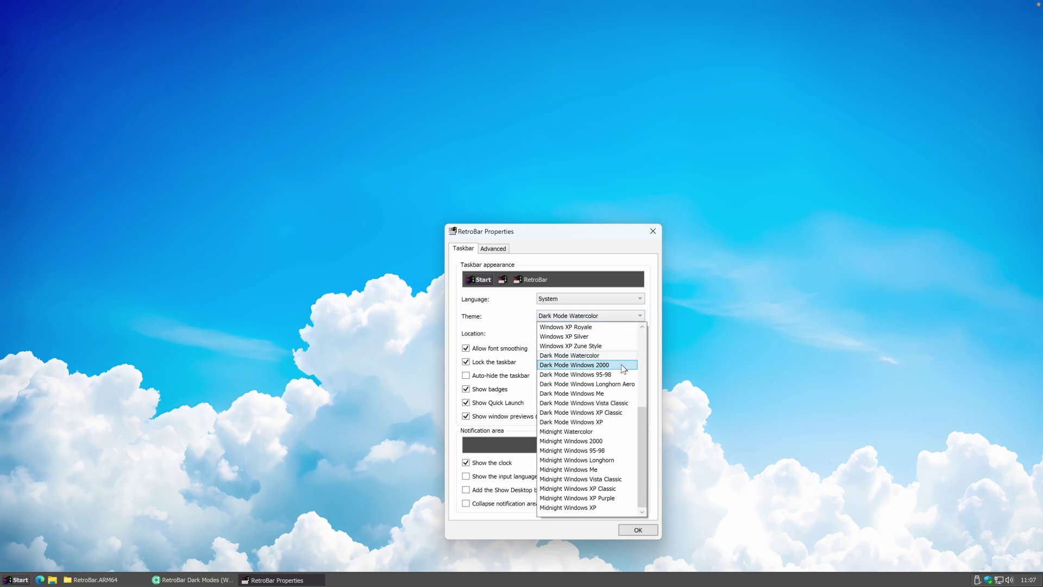
click(624, 366)
click(609, 317)
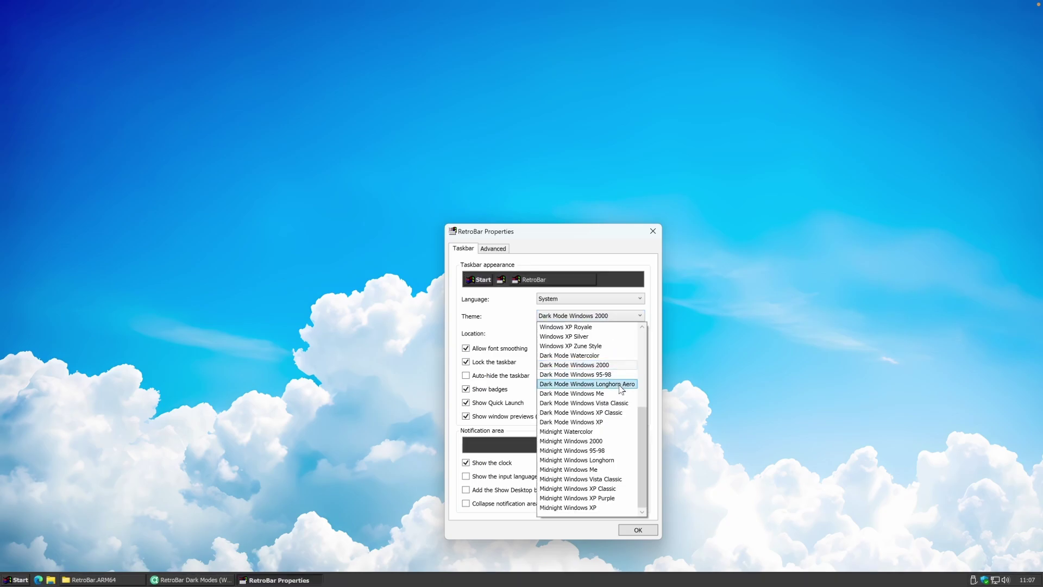
click(607, 387)
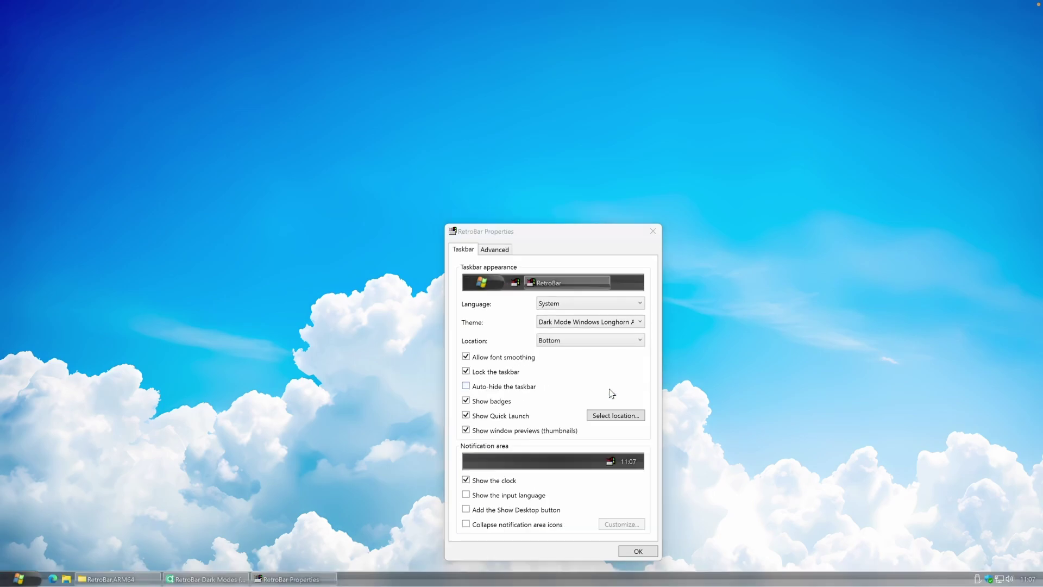
Try the Midnight Windows XP Classic, Midnight Windows XP and Midnight Windows Me themes
click(609, 325)
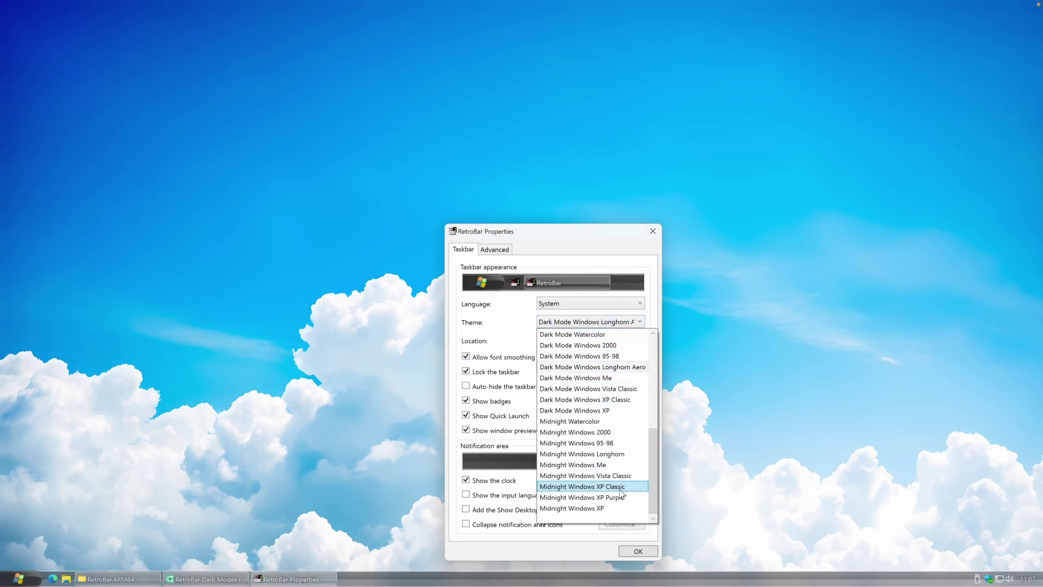
click(619, 487)
click(608, 315)
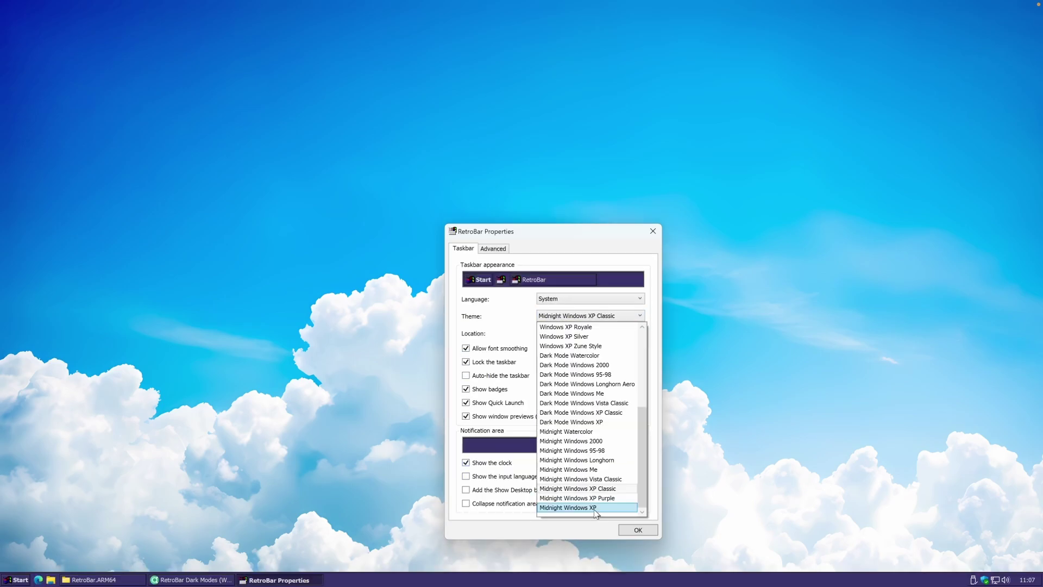
click(609, 494)
click(609, 317)
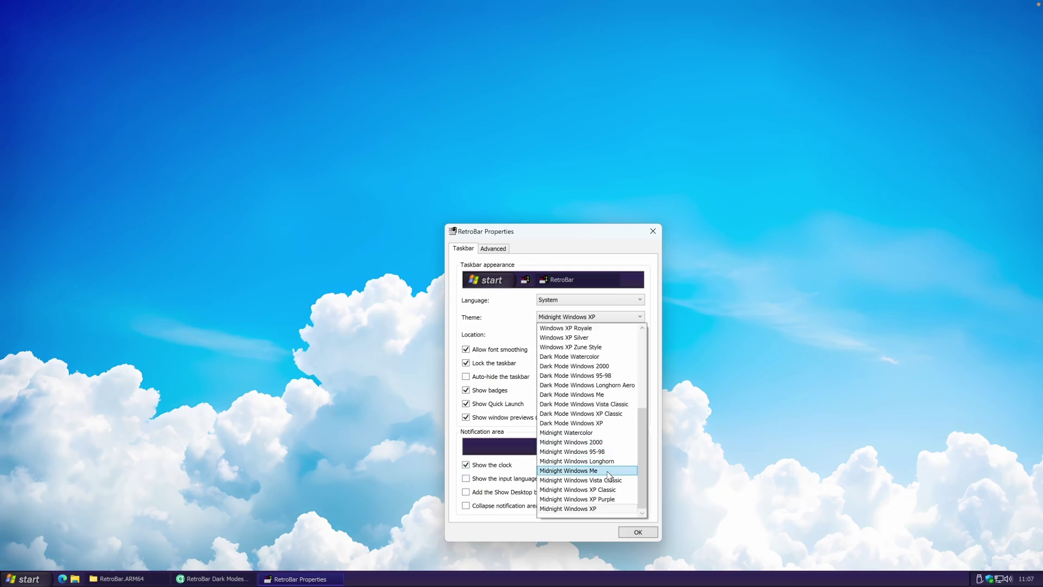
click(611, 471)
Try Midnight Windows Vista Classic, settle on Midnight Windows Longhorn, and return to the RetroBar.ARM64 folder
click(608, 316)
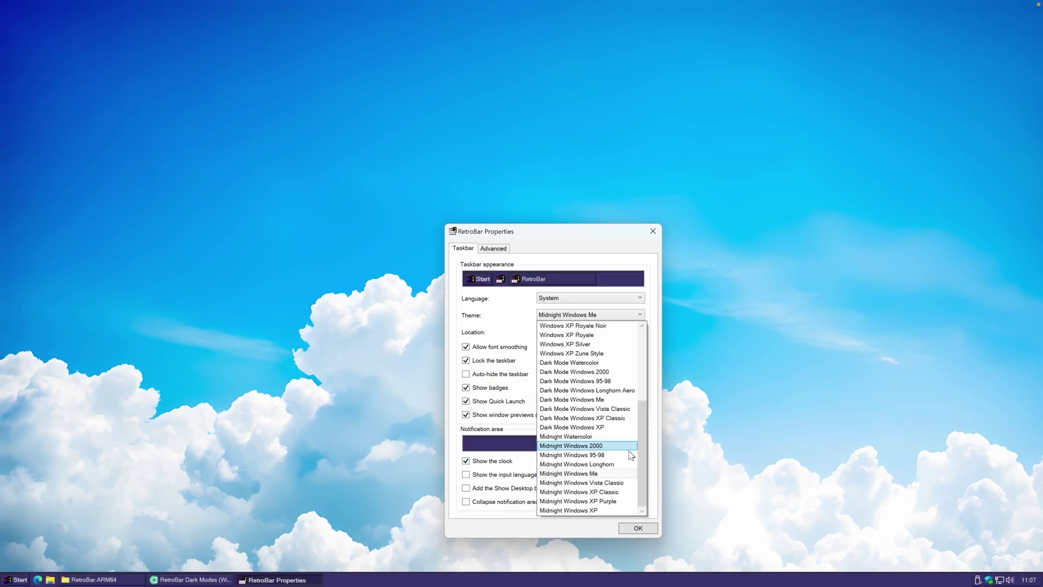
click(618, 483)
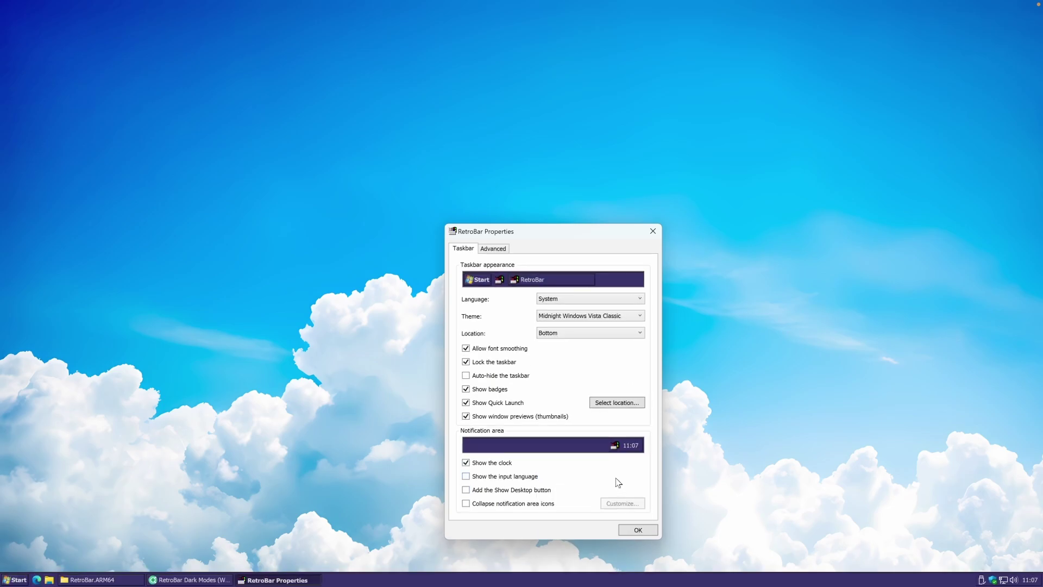
click(585, 316)
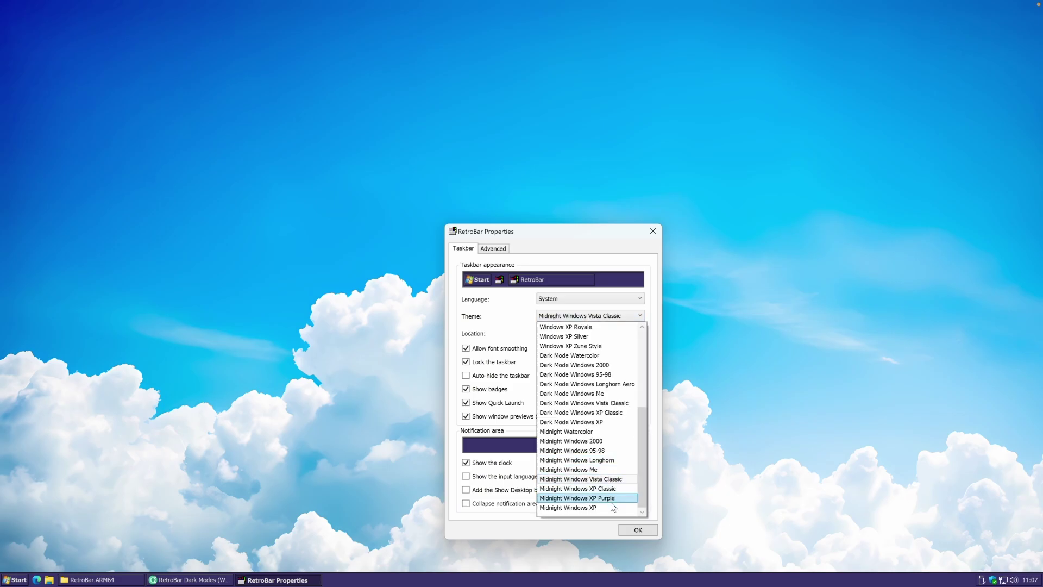
click(615, 462)
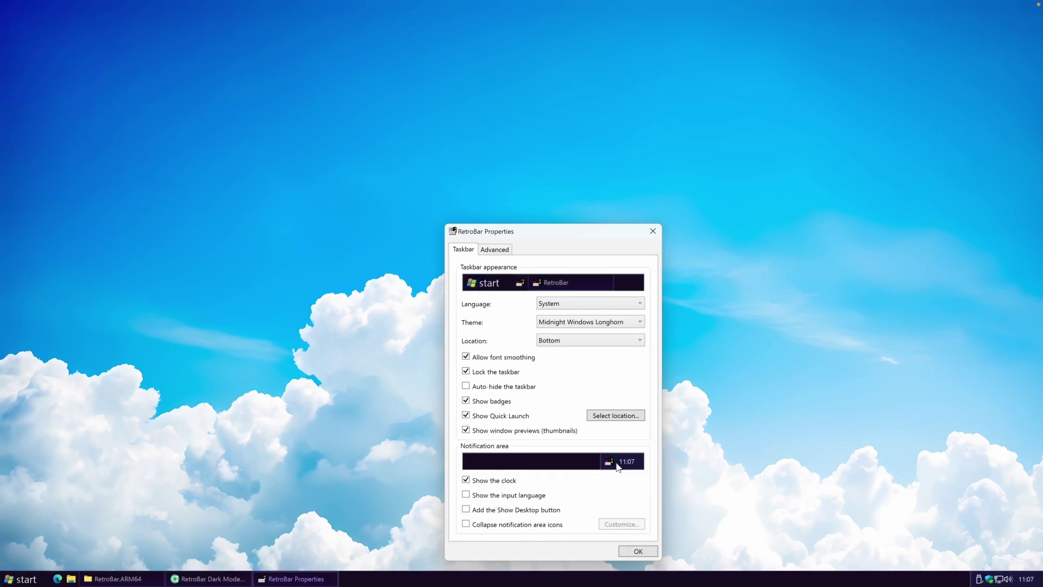
click(142, 576)
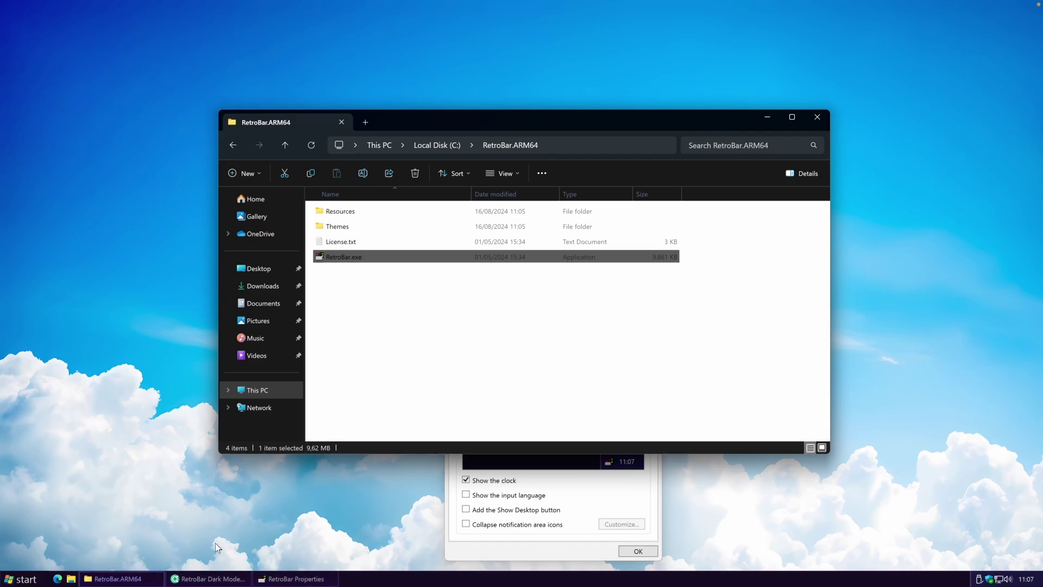
In RetroBar's Advanced settings, enable Show on multiple displays and drag Taskbar scale to 145%
click(27, 579)
right_click(329, 580)
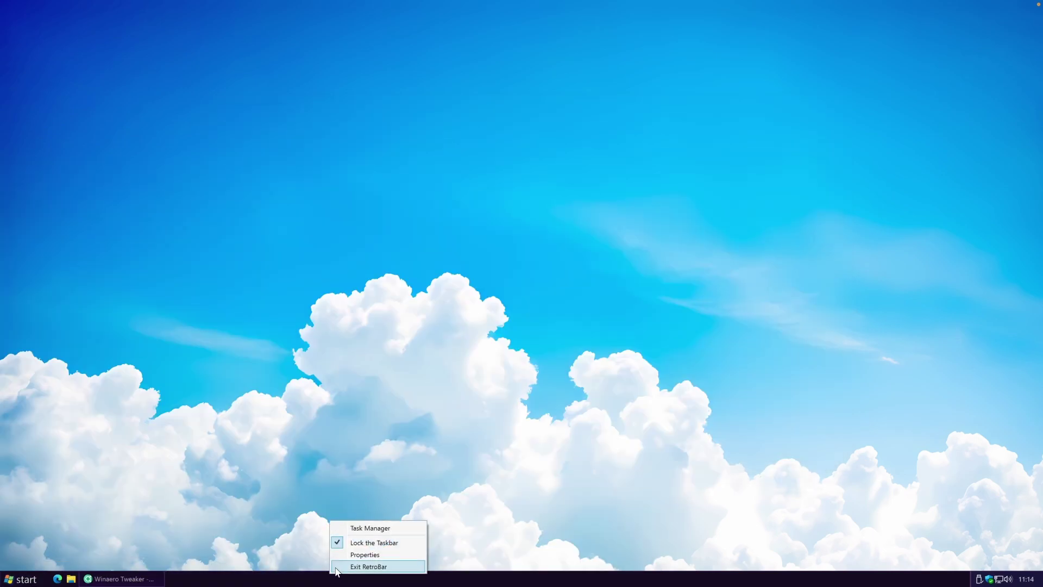
click(380, 552)
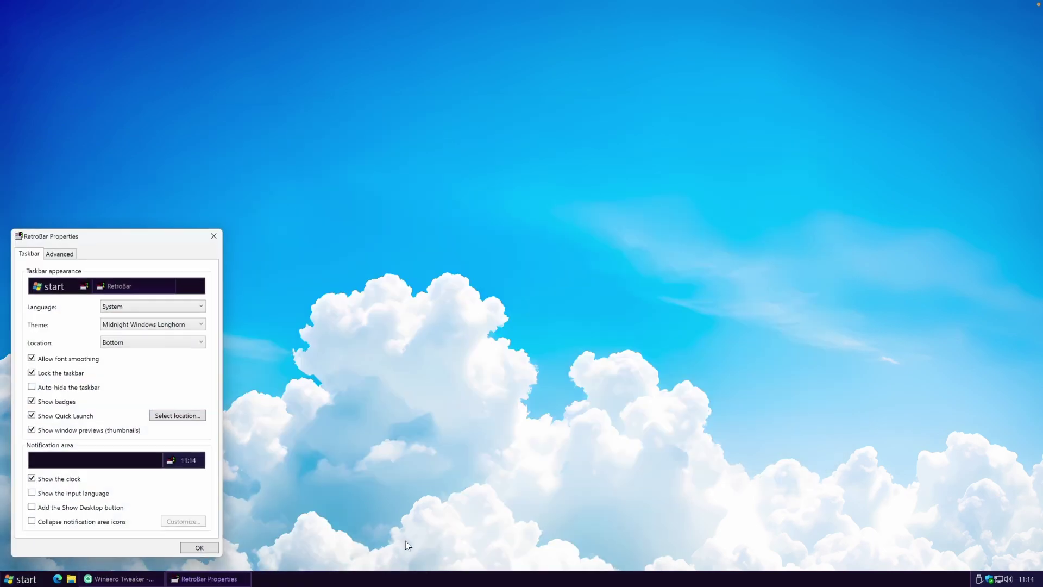
click(69, 250)
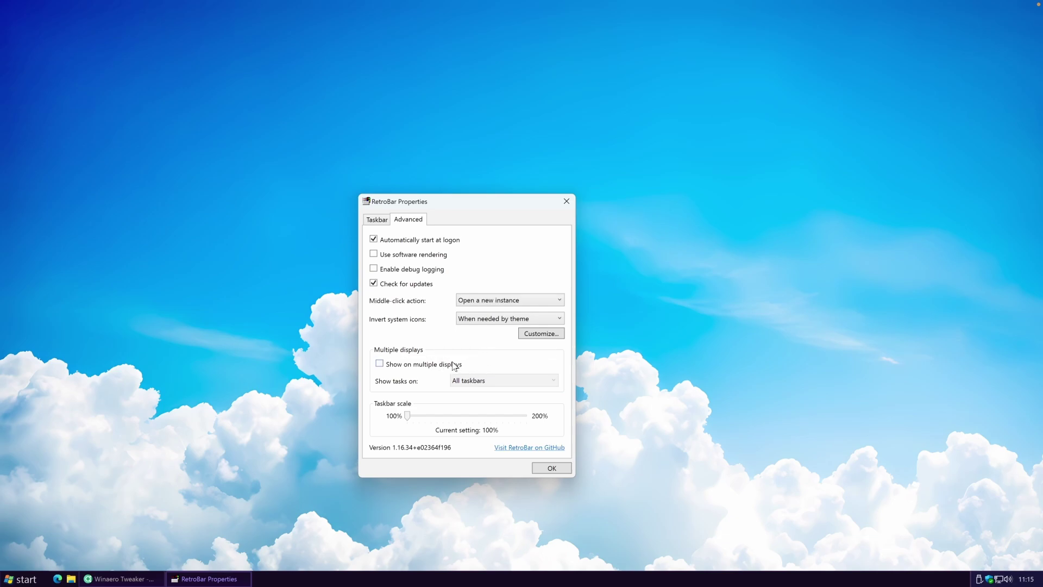
click(452, 363)
drag(408, 416, 470, 430)
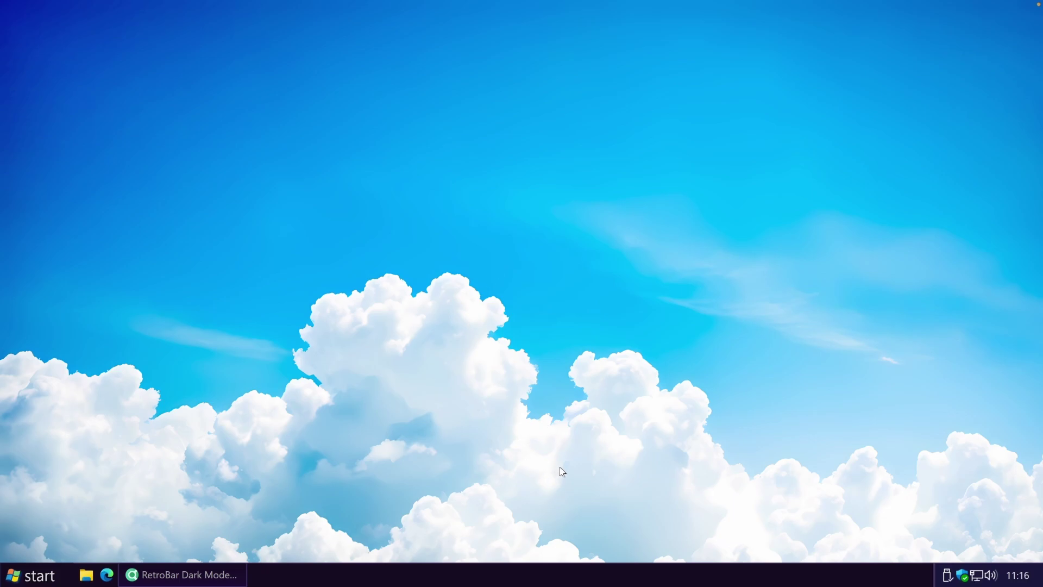
End the RetroBar background process in Task Manager
right_click(501, 580)
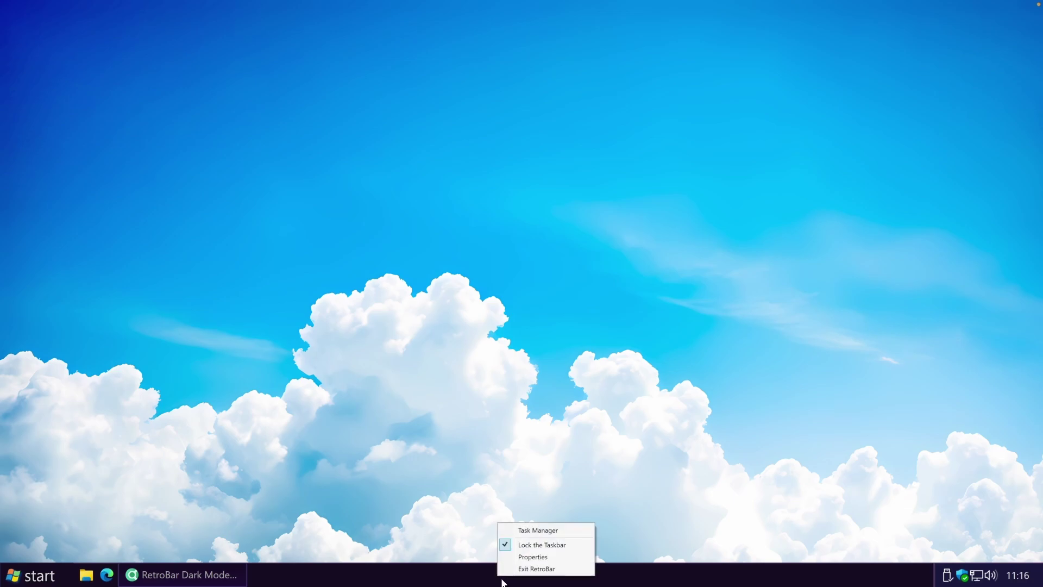
click(536, 498)
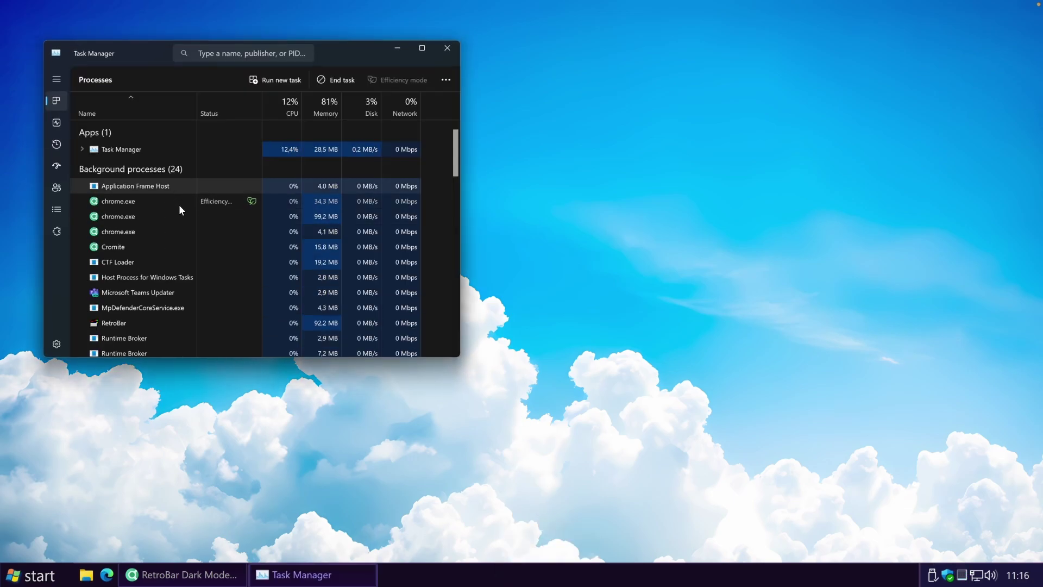
scroll(164, 262, down, 2)
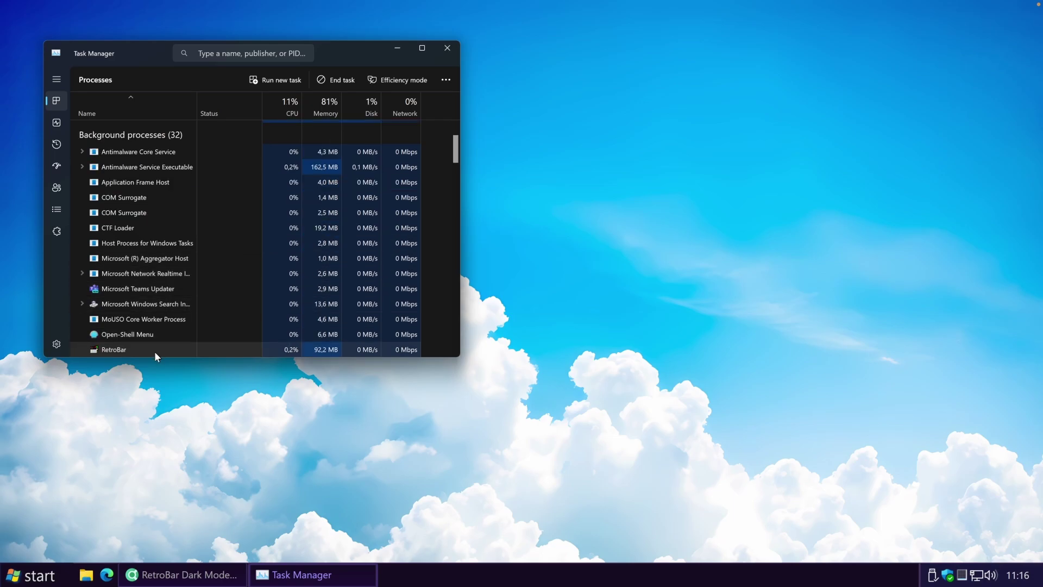
scroll(142, 318, down, 1)
right_click(141, 316)
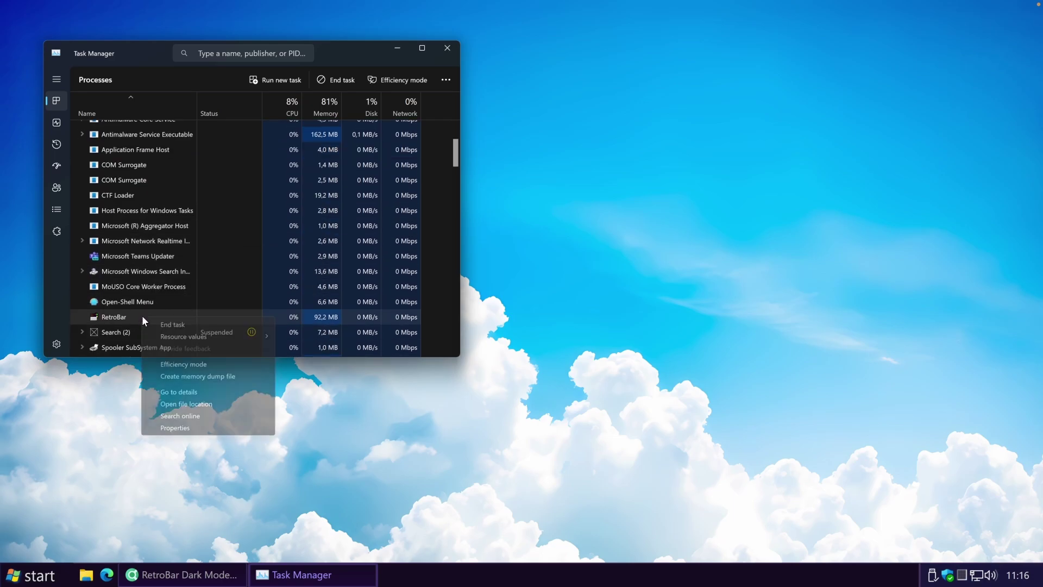
click(219, 324)
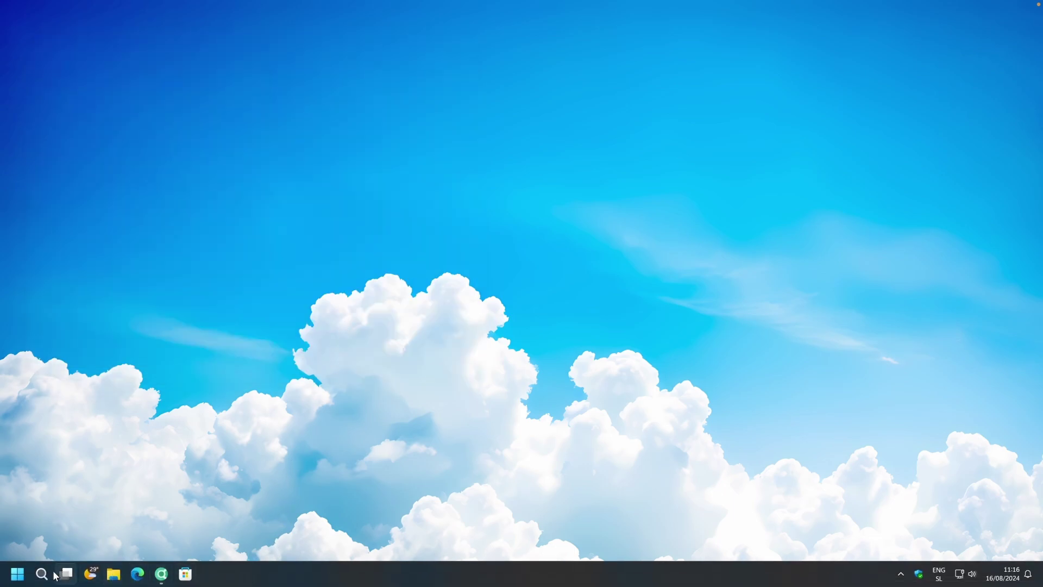
Delete the RetroBar.ARM64 folder from Local Disk (C:) and close File Explorer
click(112, 574)
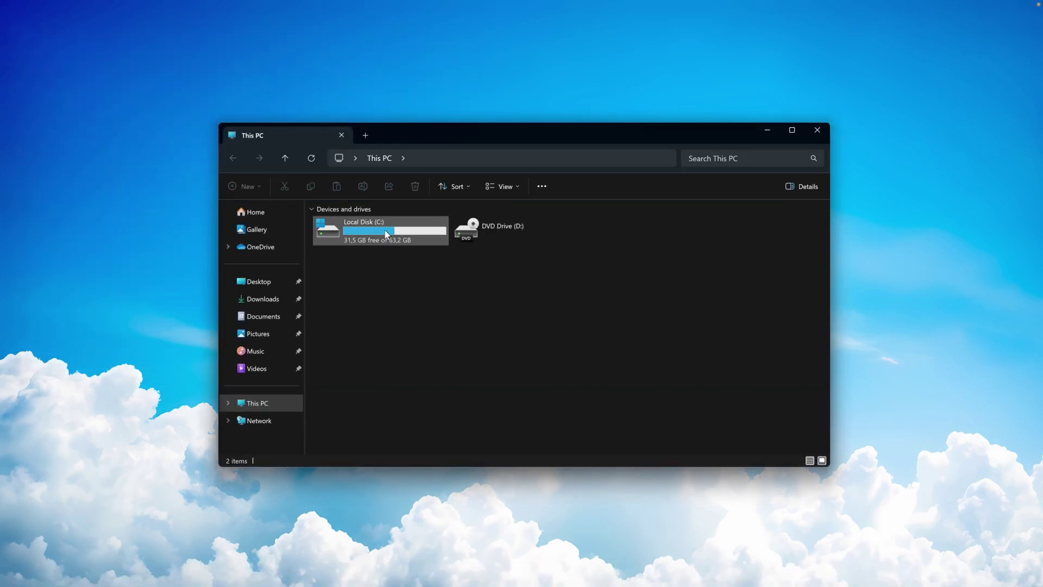
double_click(388, 229)
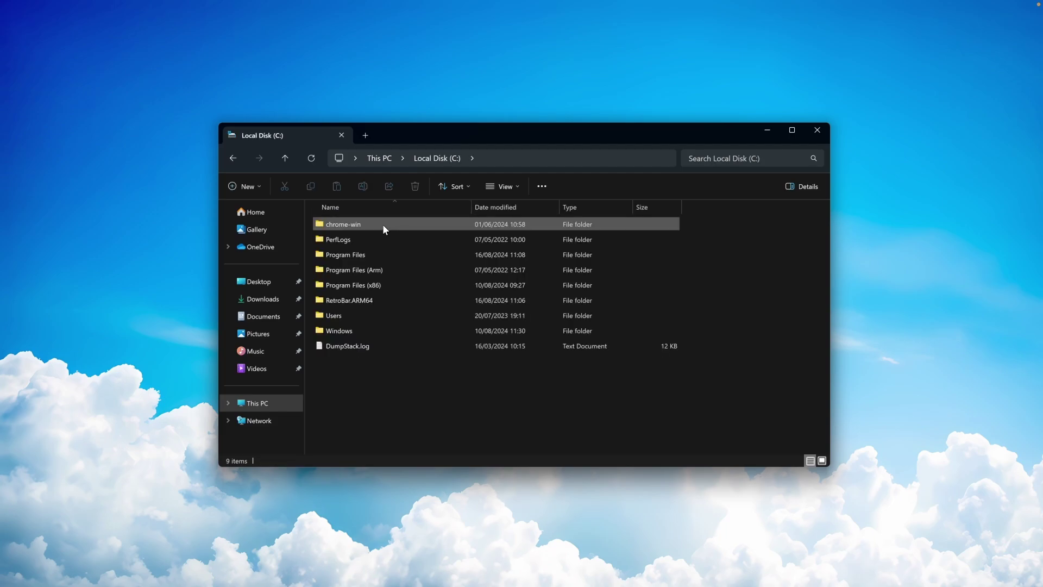
click(378, 304)
mouse_move(376, 299)
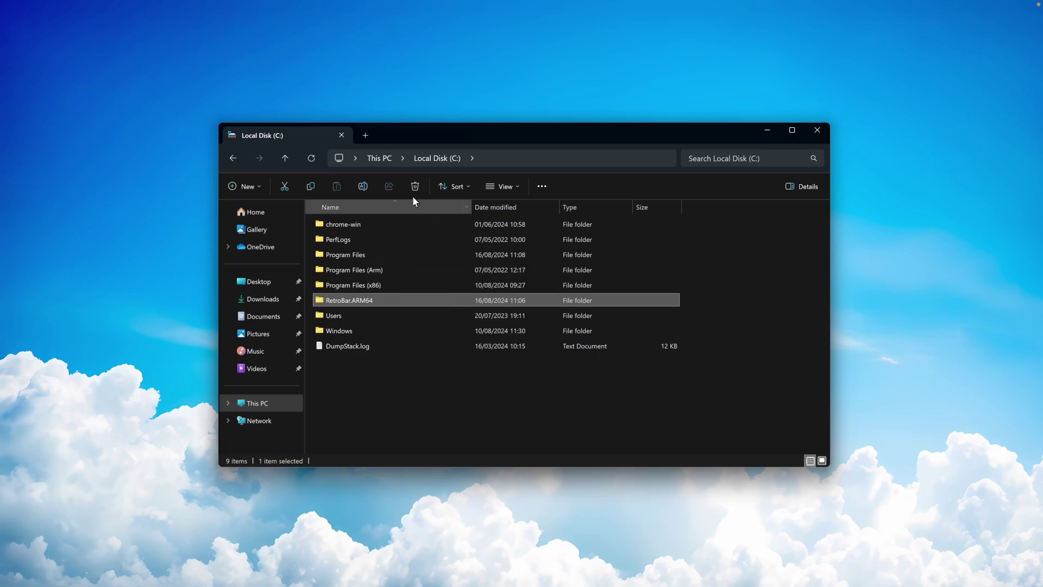
click(421, 185)
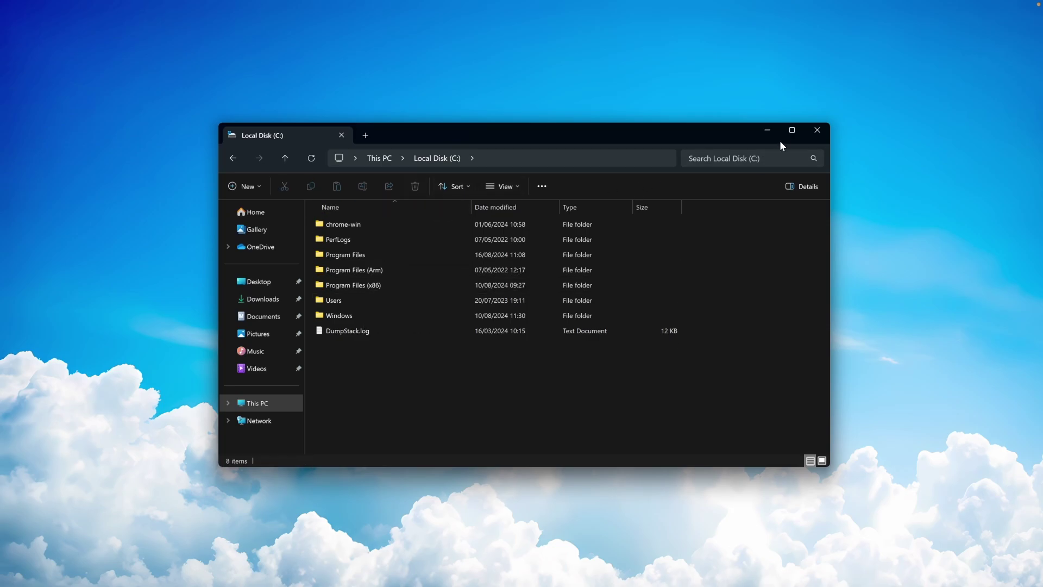
click(817, 130)
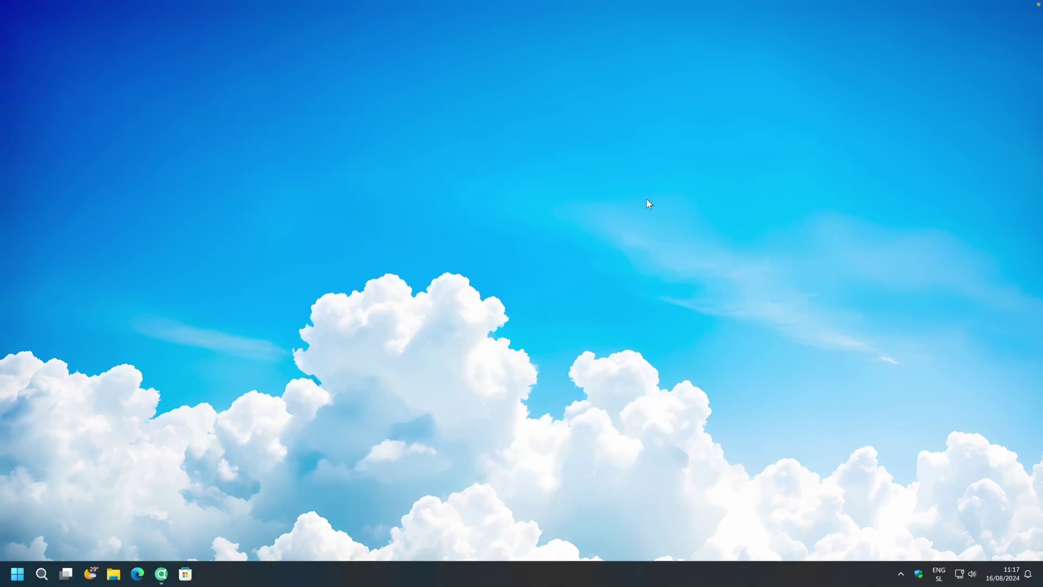